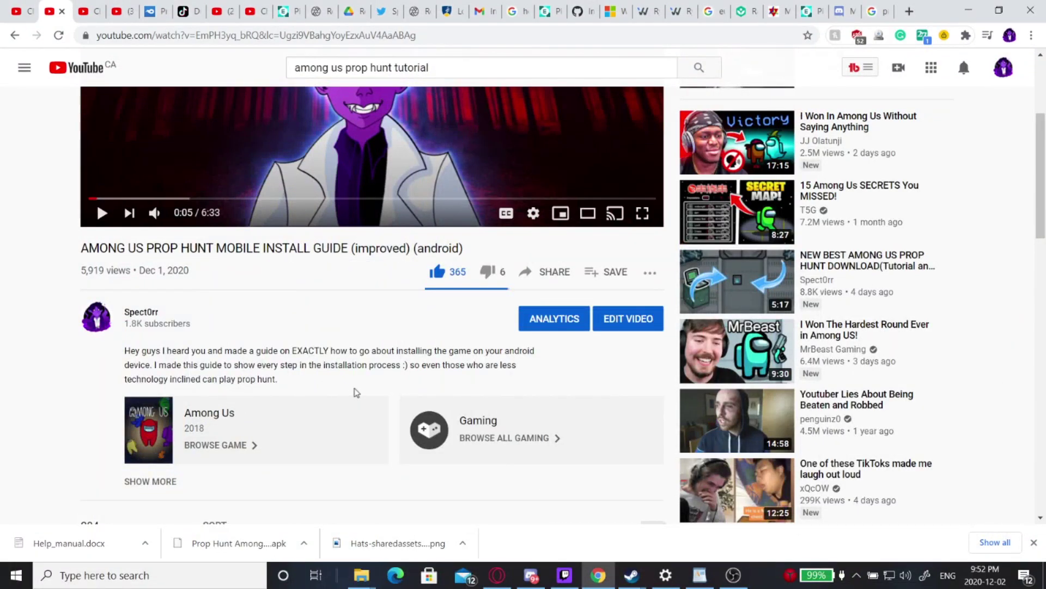
Review the title, channel details and description of the Among Us prop hunt mobile install guide video
{"action": "left_click_drag", "start_coordinate": [159, 246], "coordinate": [174, 248]}
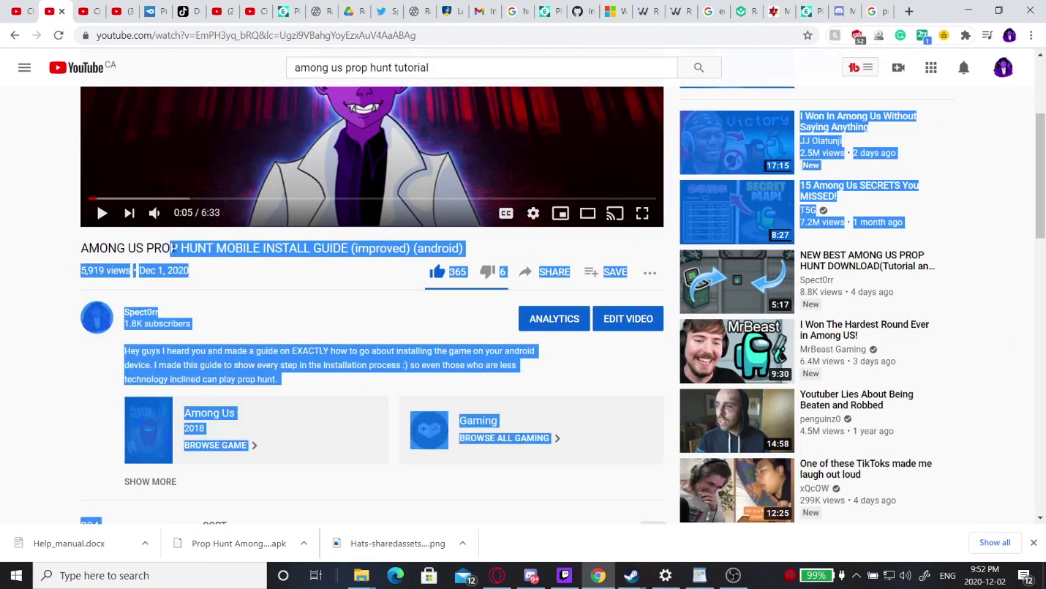
{"action": "left_click", "coordinate": [173, 248]}
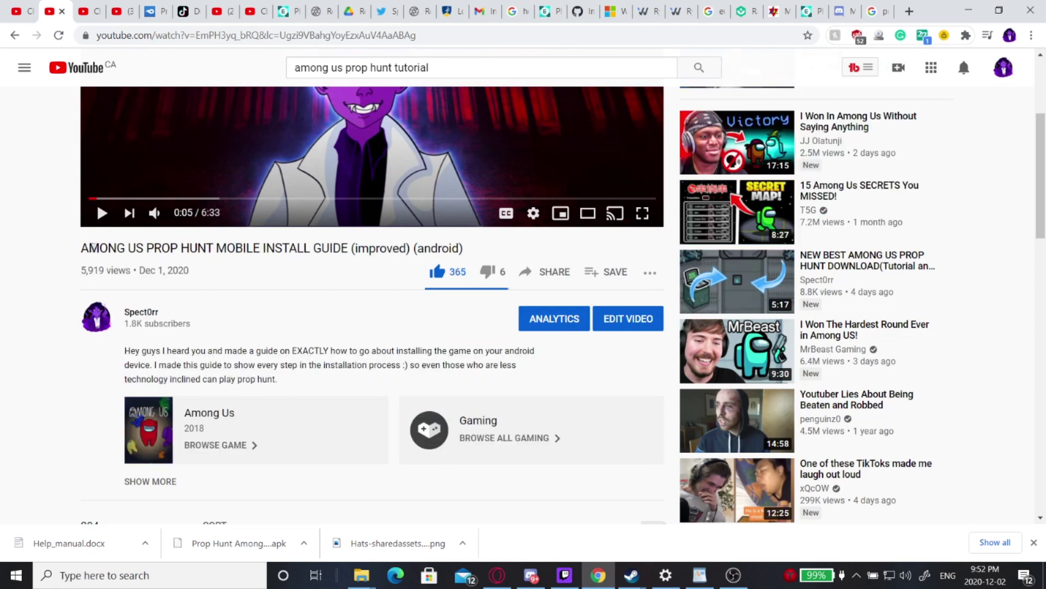
{"action": "left_click_drag", "start_coordinate": [92, 247], "coordinate": [339, 249]}
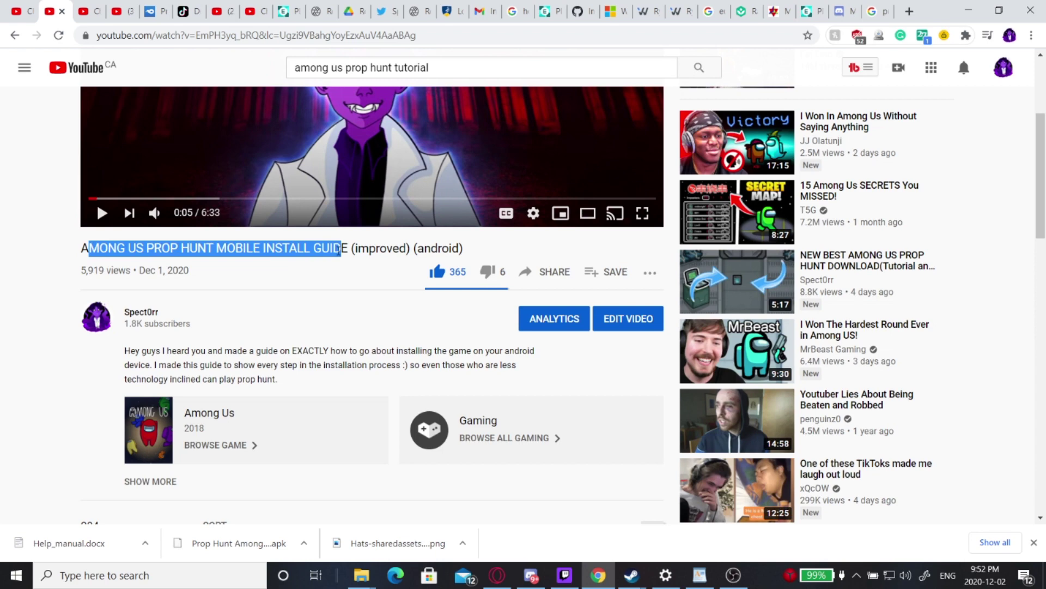
{"action": "left_click", "coordinate": [339, 249]}
{"action": "left_click_drag", "start_coordinate": [349, 248], "coordinate": [82, 251]}
{"action": "left_click_drag", "start_coordinate": [220, 332], "coordinate": [124, 333]}
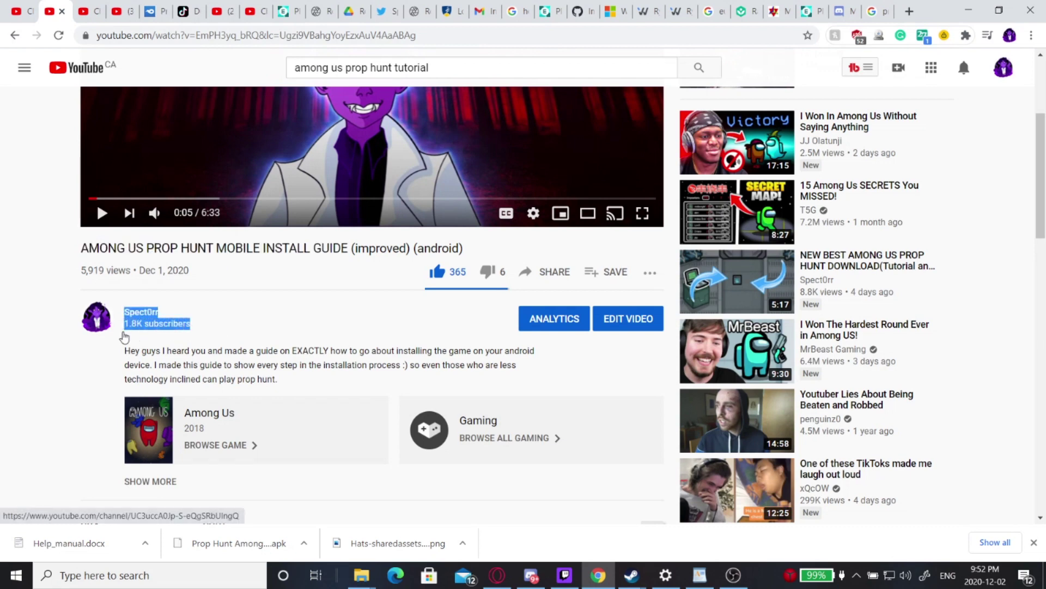
{"action": "left_click", "coordinate": [226, 341]}
{"action": "left_click_drag", "start_coordinate": [202, 329], "coordinate": [127, 332]}
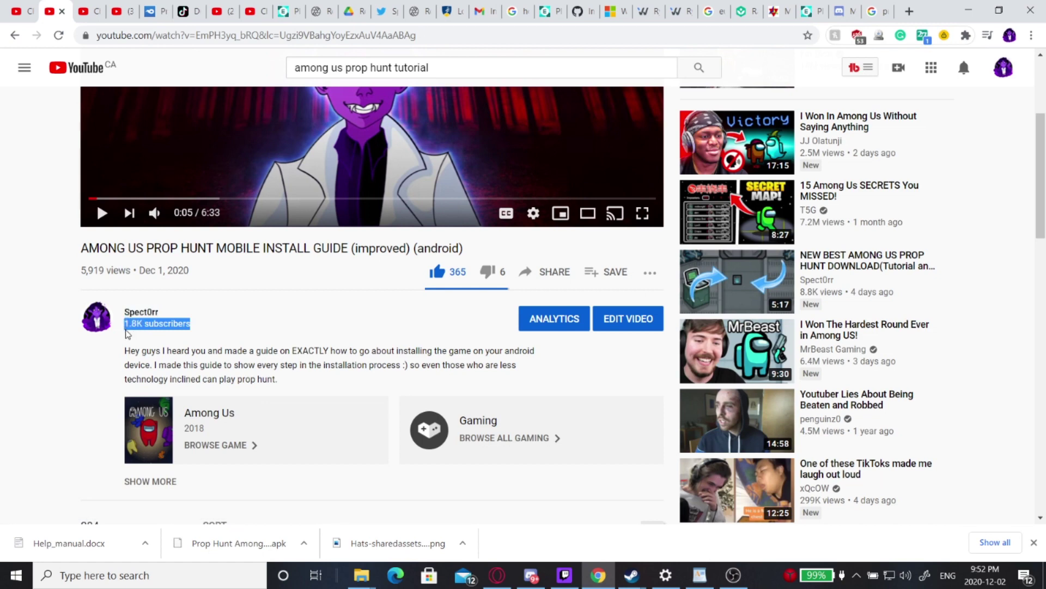
{"action": "left_click", "coordinate": [221, 331]}
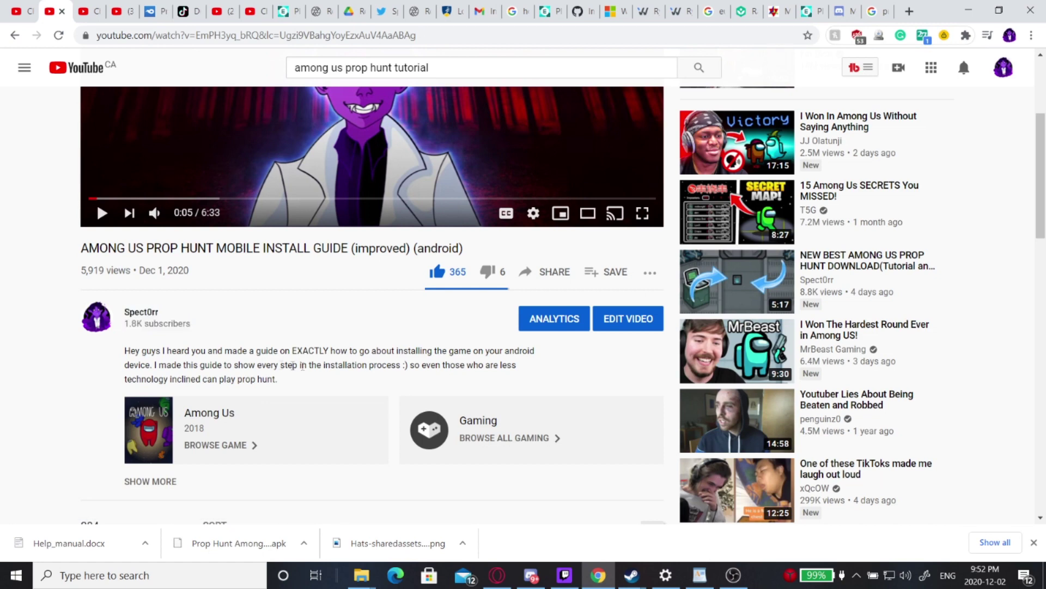
{"action": "left_click_drag", "start_coordinate": [286, 381], "coordinate": [121, 354]}
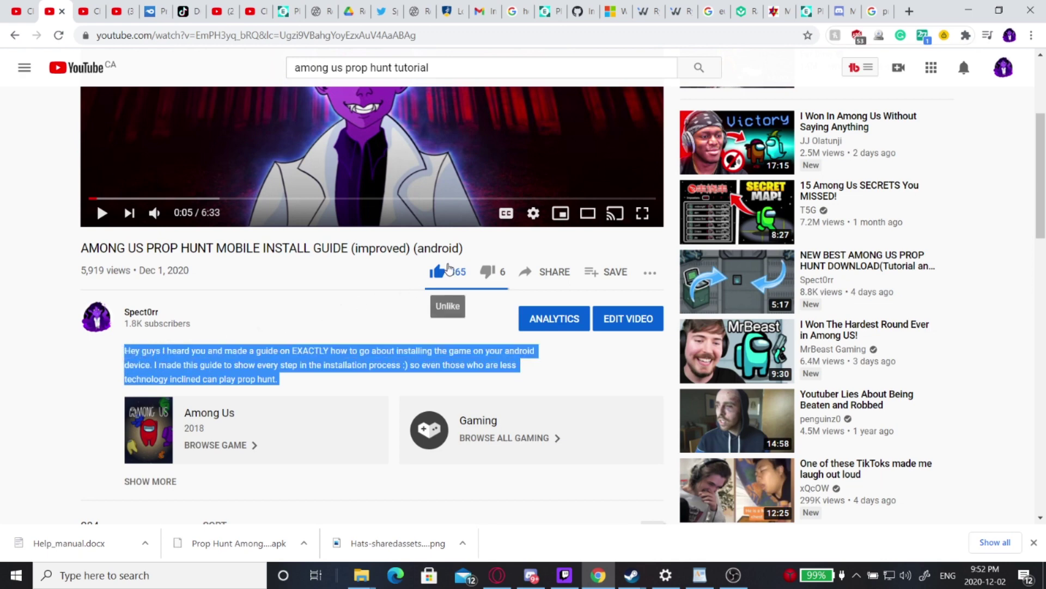
{"action": "left_click", "coordinate": [304, 340]}
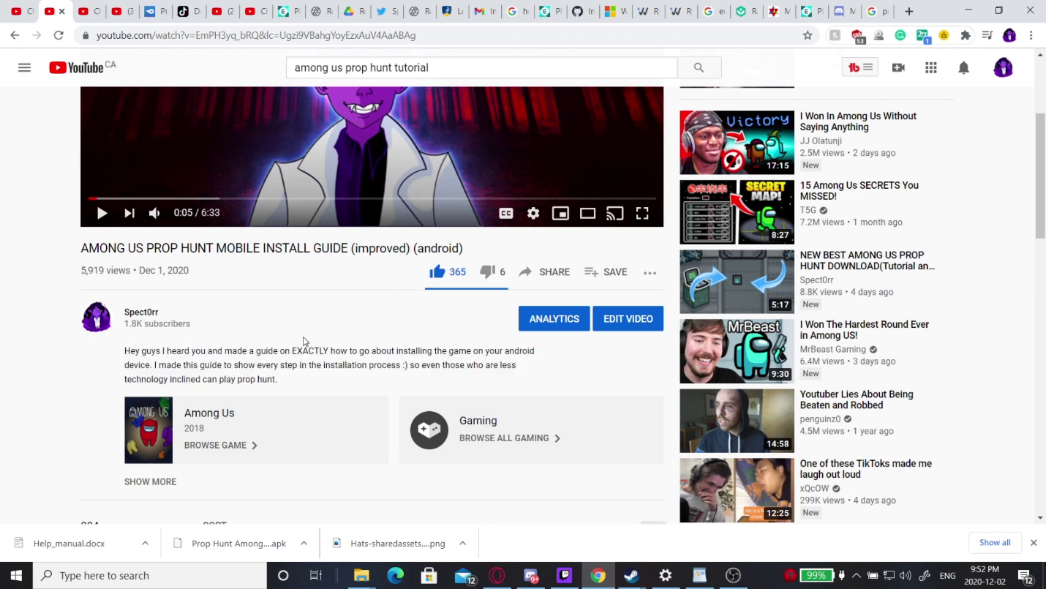
Expand the video's full description to find the Discord download link
{"action": "scroll", "coordinate": [299, 341], "scroll_direction": "down", "scroll_amount": 3}
{"action": "left_click", "coordinate": [150, 345]}
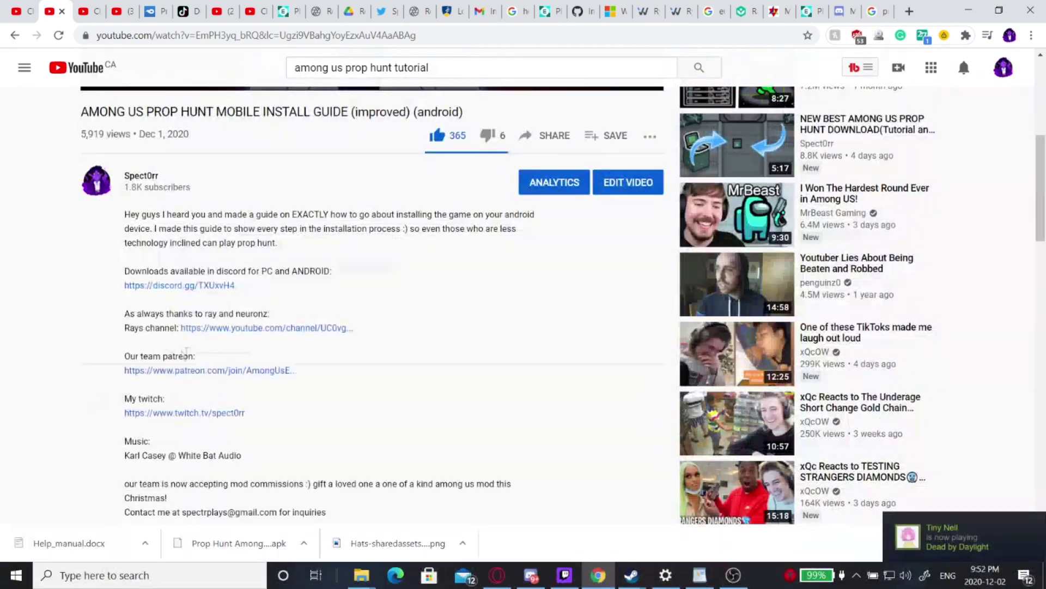
{"action": "scroll", "coordinate": [222, 360], "scroll_direction": "down", "scroll_amount": 1}
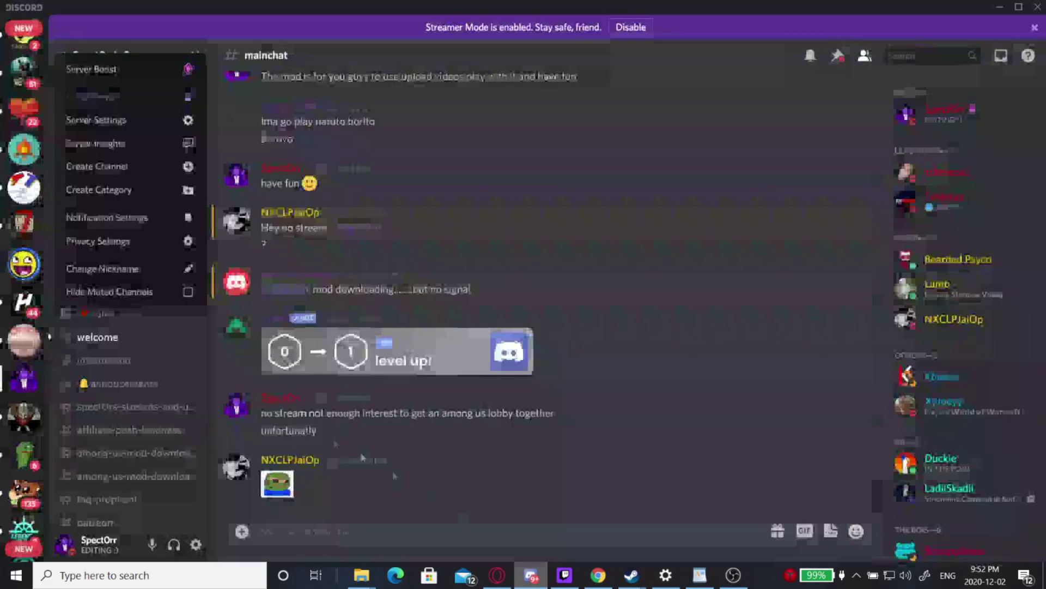
In the Discord server, open the among-us-mod-download-pc channel and review the Among Us Editor post
{"action": "left_click", "coordinate": [133, 347]}
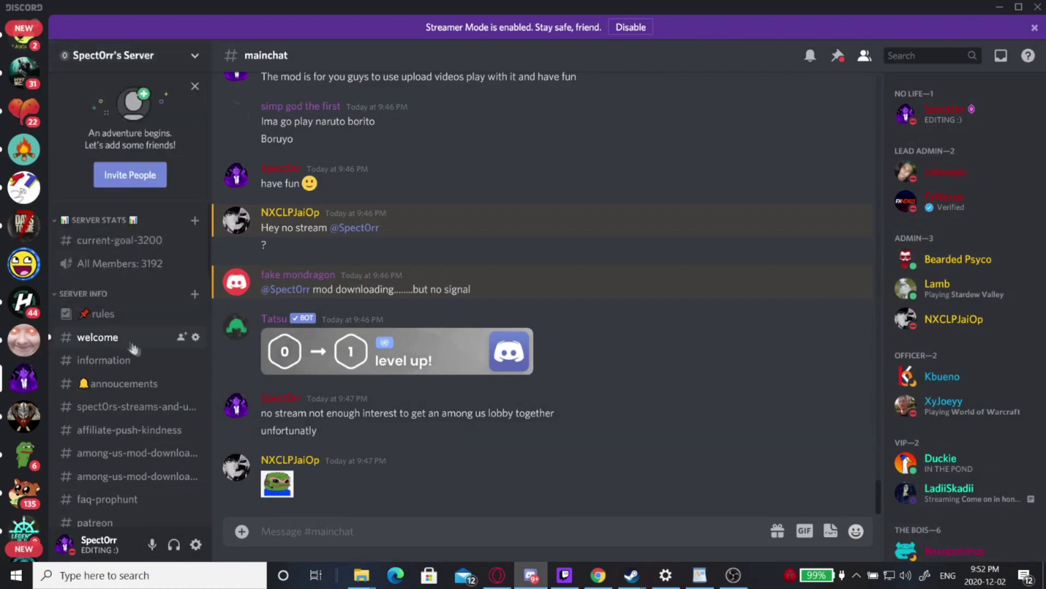
{"action": "scroll", "coordinate": [142, 349], "scroll_direction": "down", "scroll_amount": 3}
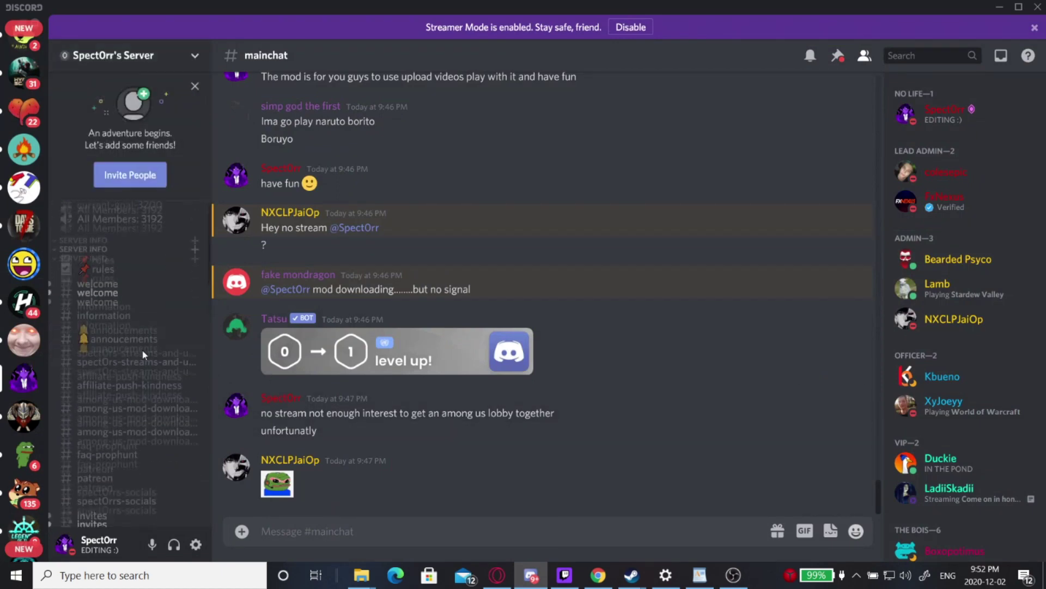
{"action": "left_click", "coordinate": [131, 384]}
{"action": "scroll", "coordinate": [243, 388], "scroll_direction": "up", "scroll_amount": 8}
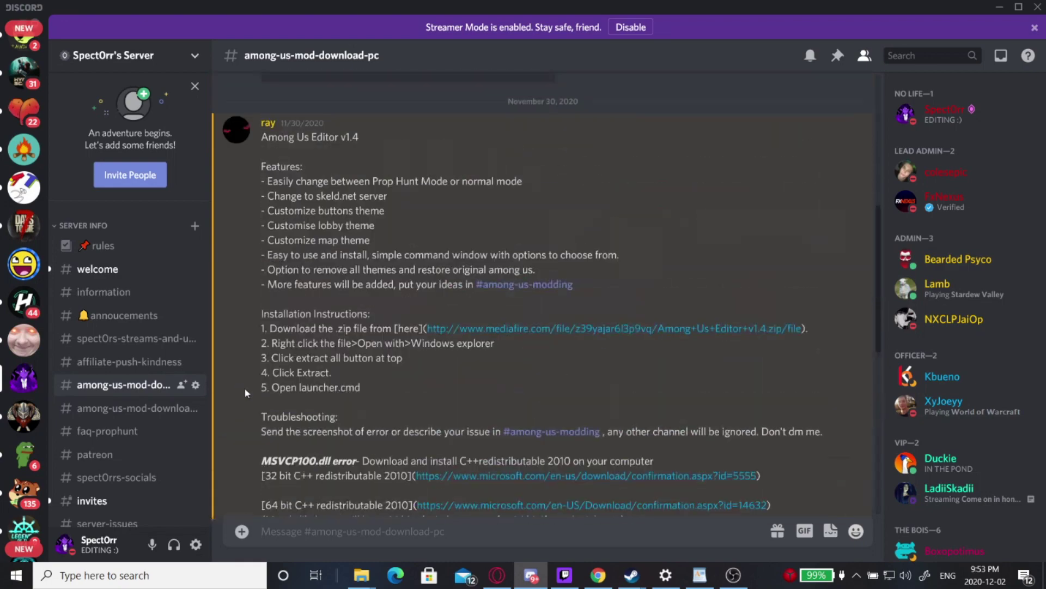
{"action": "scroll", "coordinate": [244, 388], "scroll_direction": "up", "scroll_amount": 4}
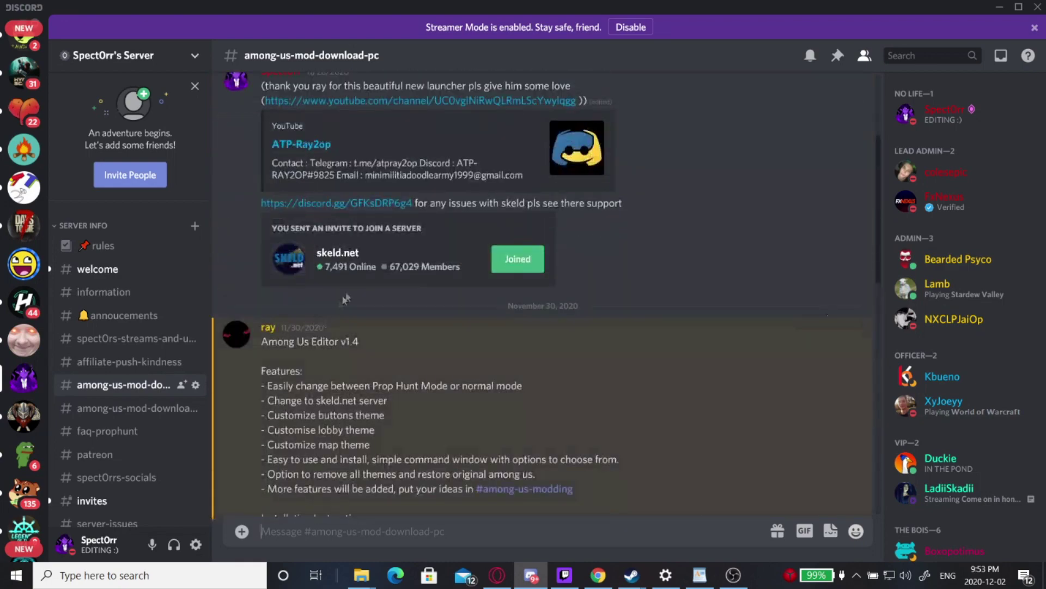
Compare the among-us-mod-download-android and among-us-mod-download-pc channels, finishing on the PC installation instructions
{"action": "left_click", "coordinate": [101, 410]}
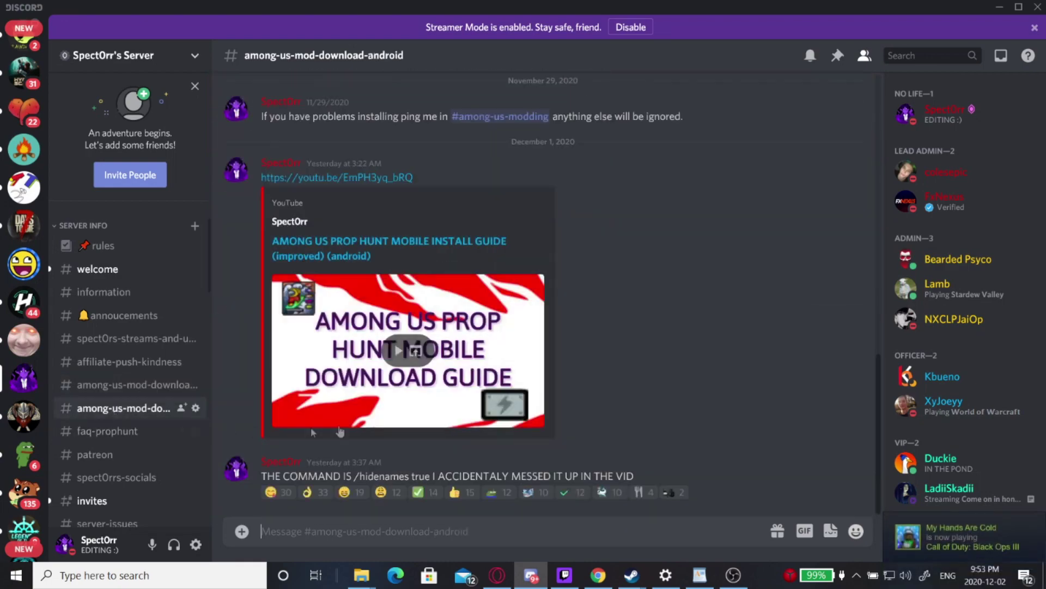
{"action": "left_click", "coordinate": [123, 386]}
{"action": "left_click", "coordinate": [120, 410]}
{"action": "left_click", "coordinate": [123, 386]}
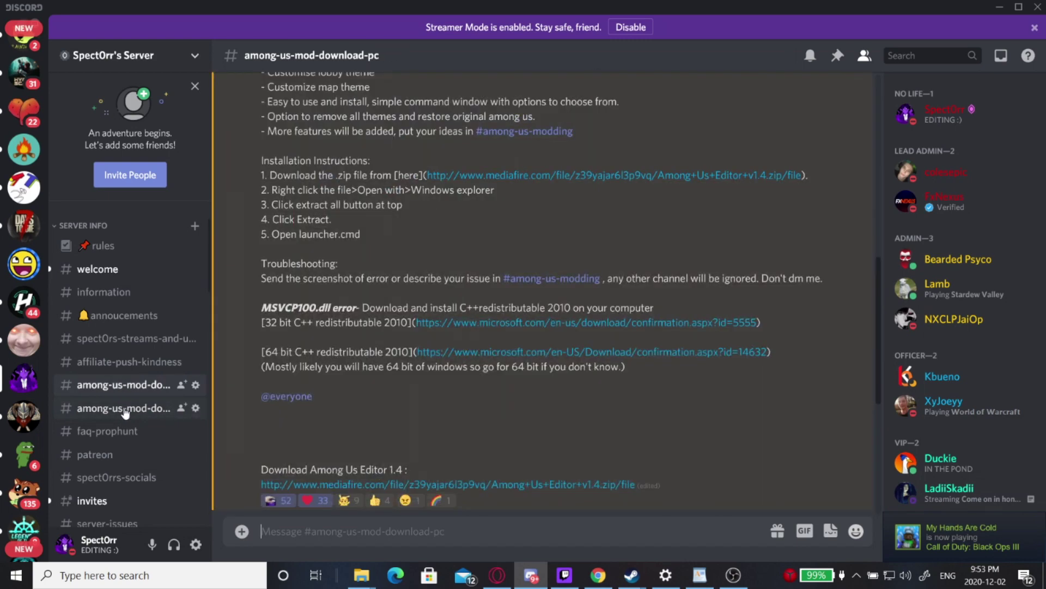
{"action": "left_click", "coordinate": [126, 410]}
{"action": "left_click", "coordinate": [123, 386]}
{"action": "left_click", "coordinate": [123, 409]}
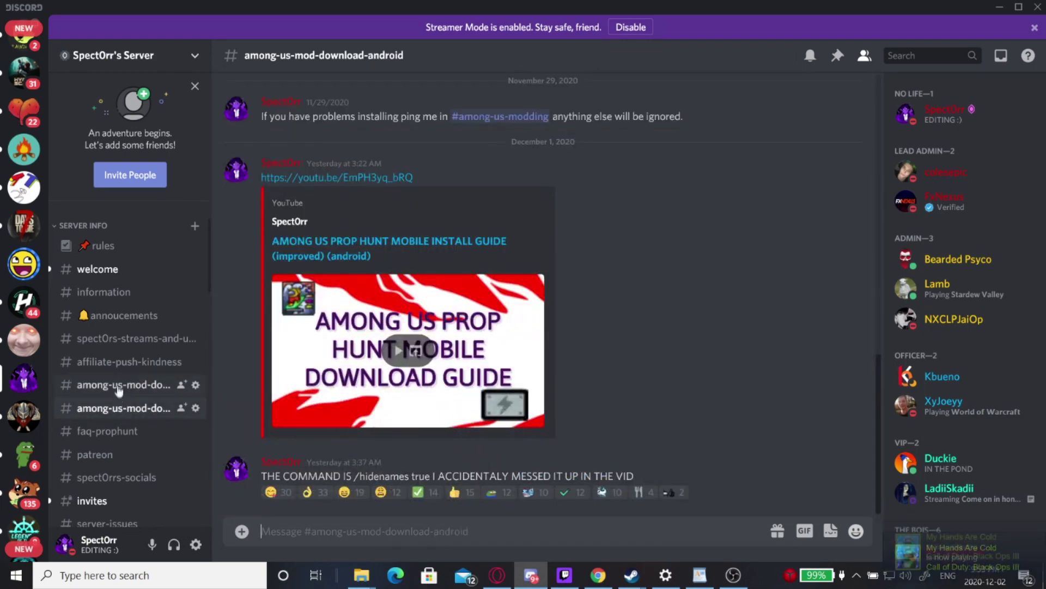
{"action": "left_click", "coordinate": [119, 386]}
{"action": "left_click", "coordinate": [105, 409]}
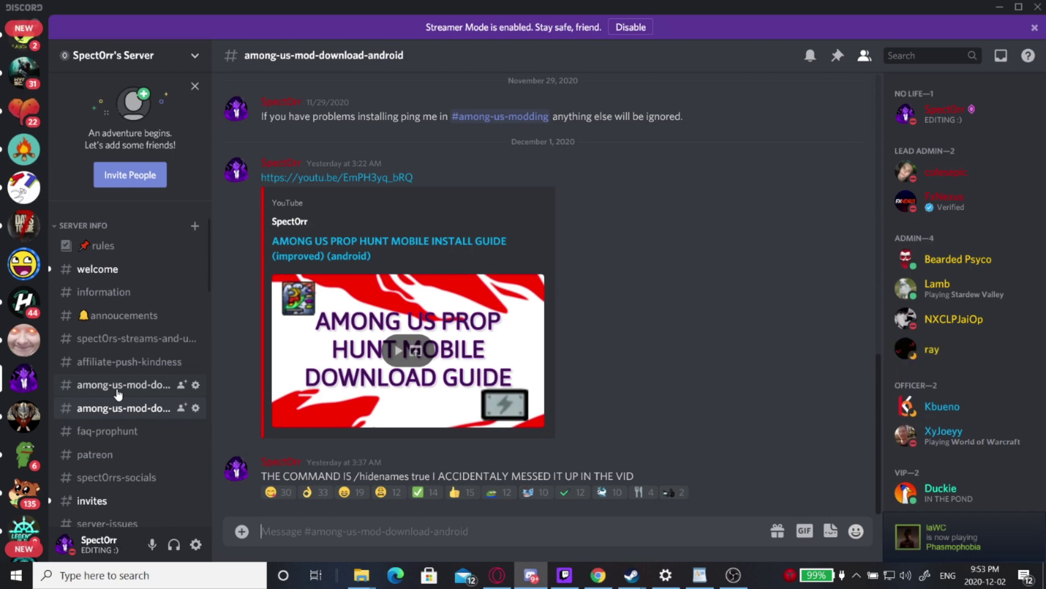
{"action": "left_click", "coordinate": [117, 389]}
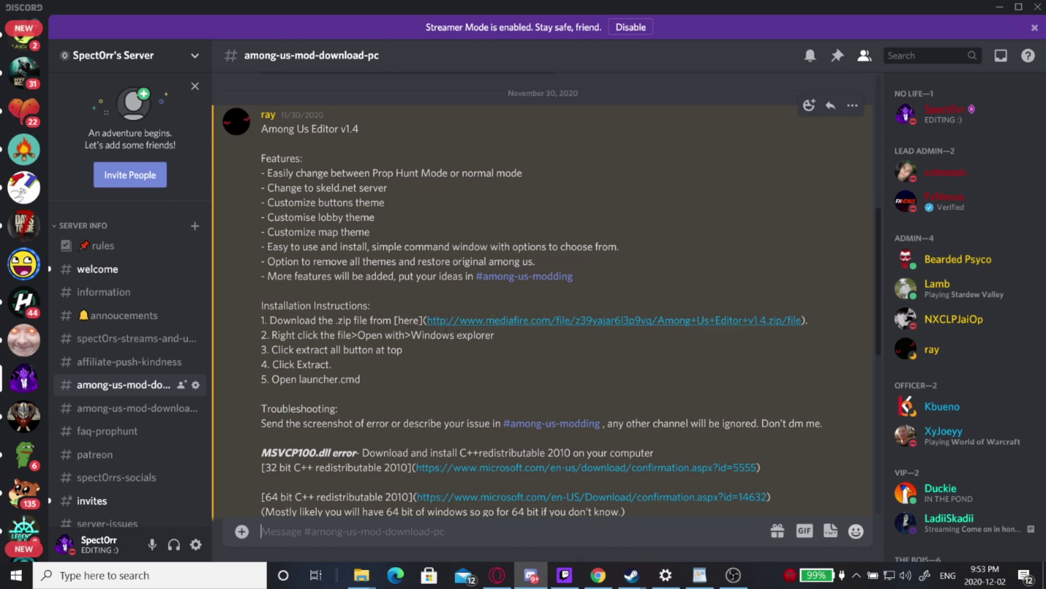
Switch to File Explorer and open the Among Us Editor v1.5 zip archive from the Downloads folder
{"action": "mouse_move", "coordinate": [370, 567]}
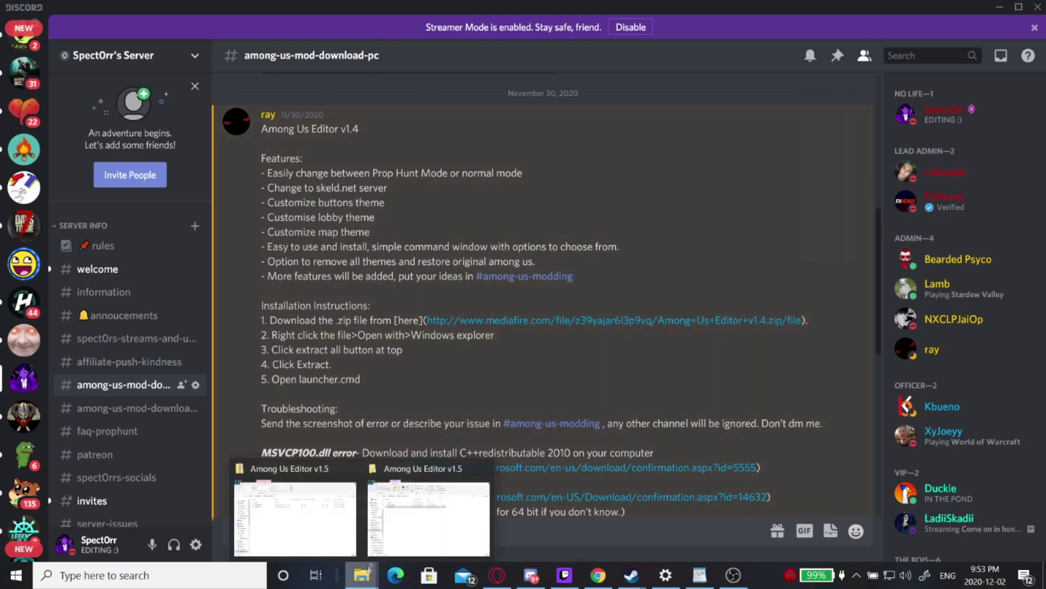
{"action": "left_click", "coordinate": [406, 517]}
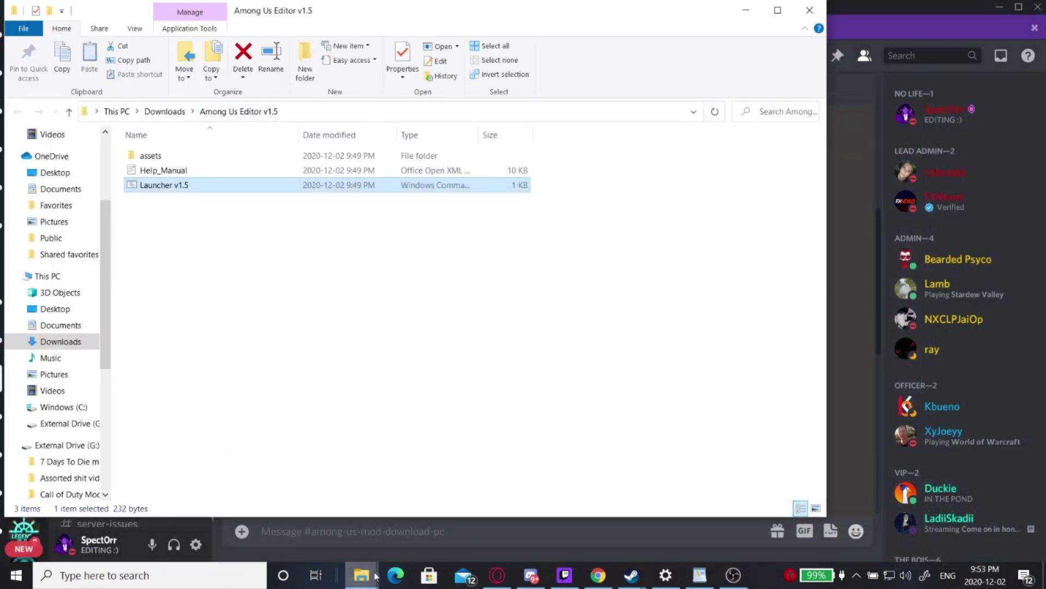
{"action": "mouse_move", "coordinate": [375, 576]}
{"action": "left_click", "coordinate": [436, 493]}
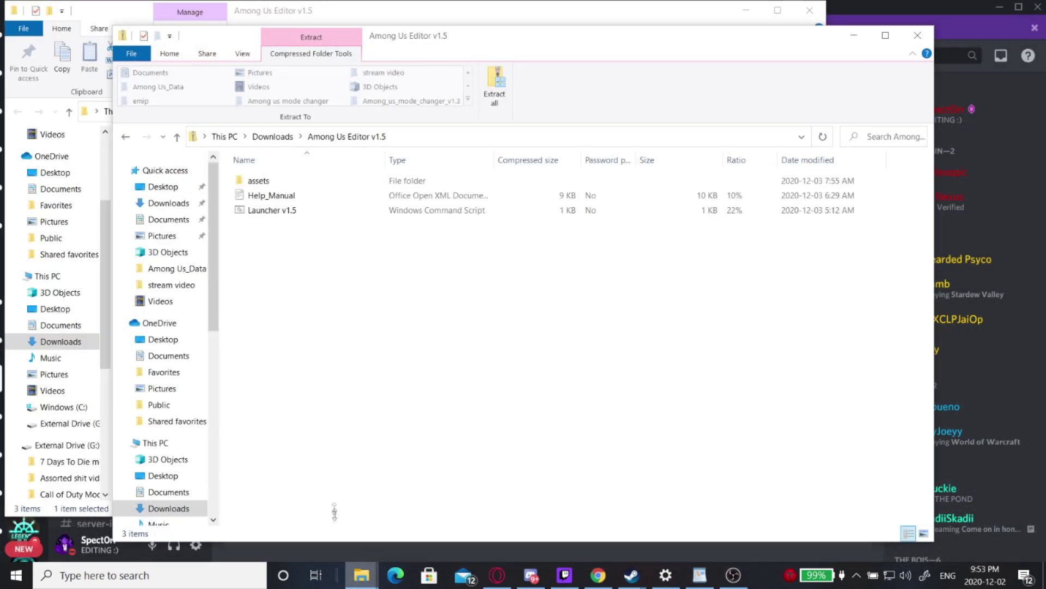
{"action": "left_click", "coordinate": [262, 138]}
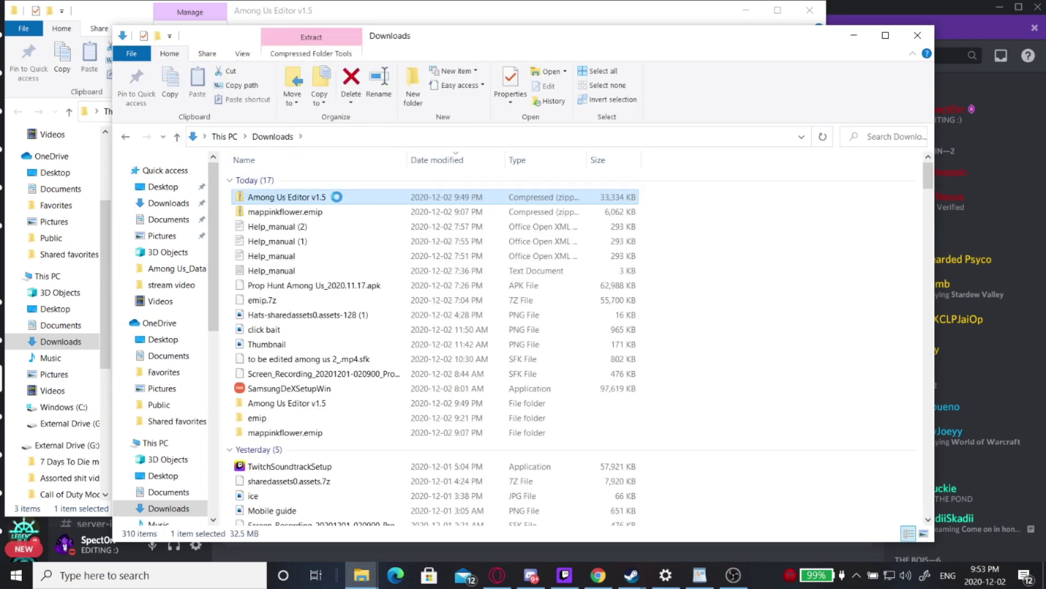
{"action": "double_click", "coordinate": [337, 197]}
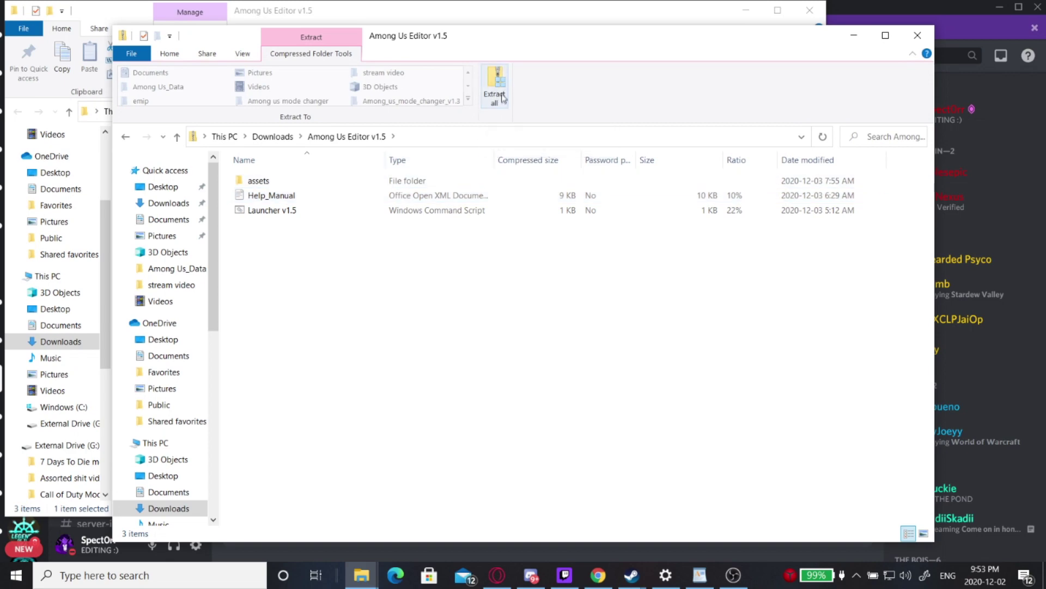
Return to Downloads and open the extracted Among Us Editor v1.5 folder, repositioning its window
{"action": "left_click", "coordinate": [274, 137]}
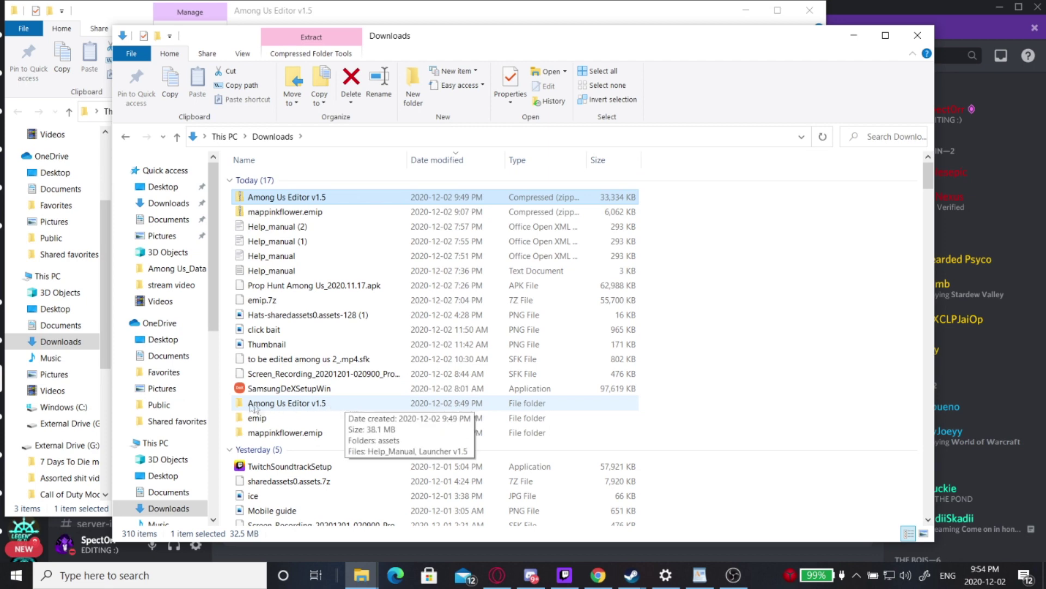
{"action": "left_click", "coordinate": [305, 393]}
{"action": "double_click", "coordinate": [306, 402]}
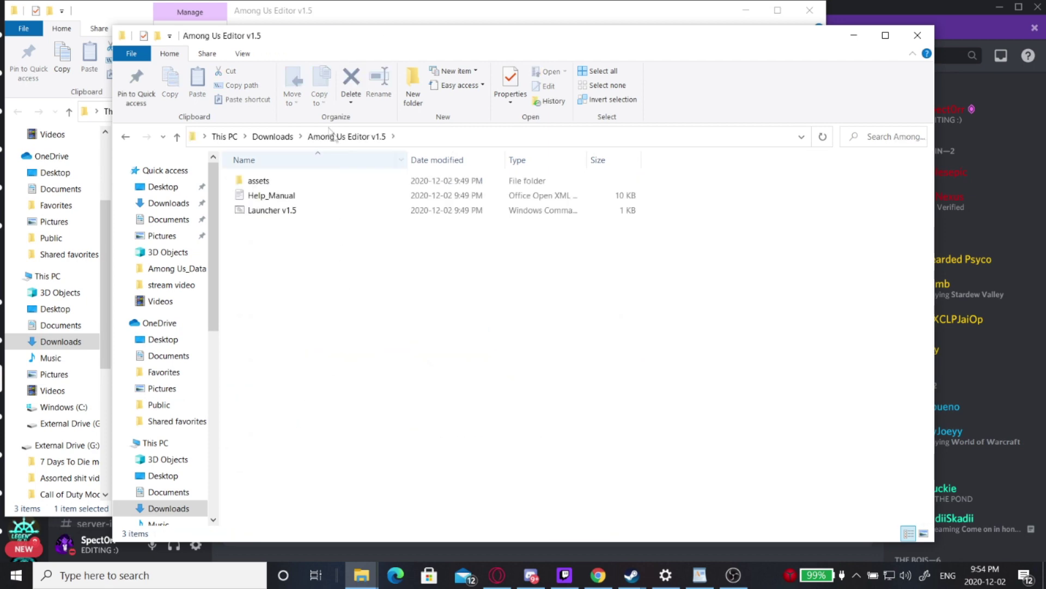
{"action": "left_click_drag", "start_coordinate": [335, 50], "coordinate": [377, 40]}
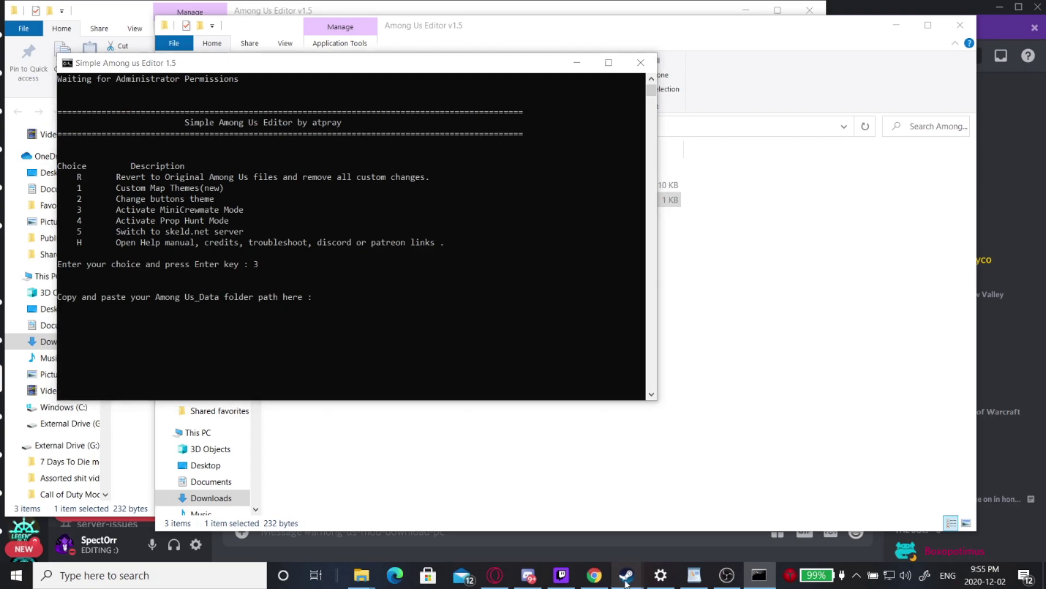
Switch to Steam, move its window aside, and browse the local files of Among Us from the library
{"action": "mouse_move", "coordinate": [627, 575]}
{"action": "left_click", "coordinate": [502, 514]}
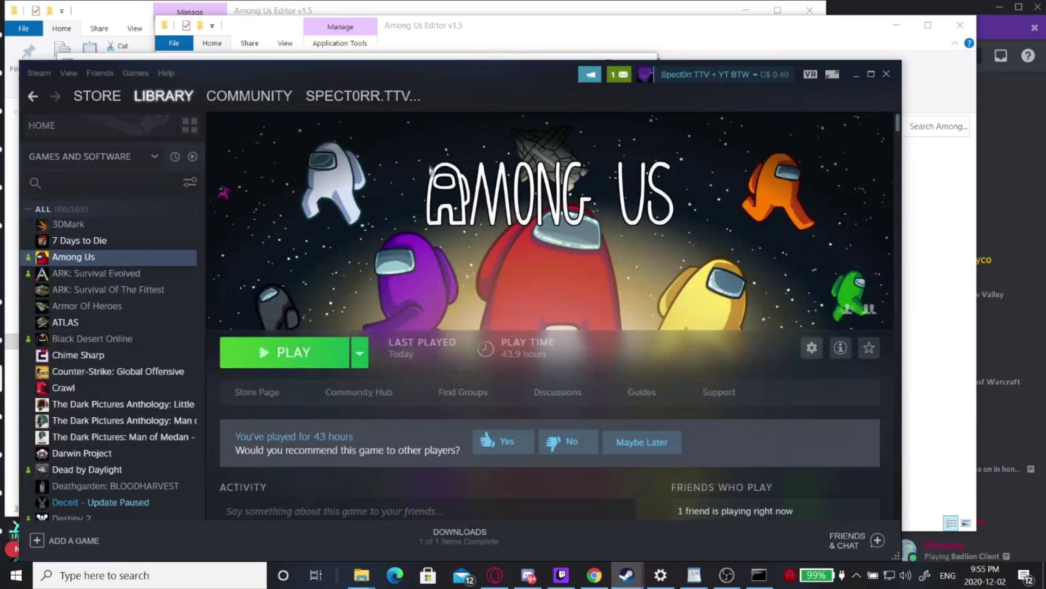
{"action": "left_click_drag", "start_coordinate": [448, 86], "coordinate": [762, 82]}
{"action": "right_click", "coordinate": [400, 250]}
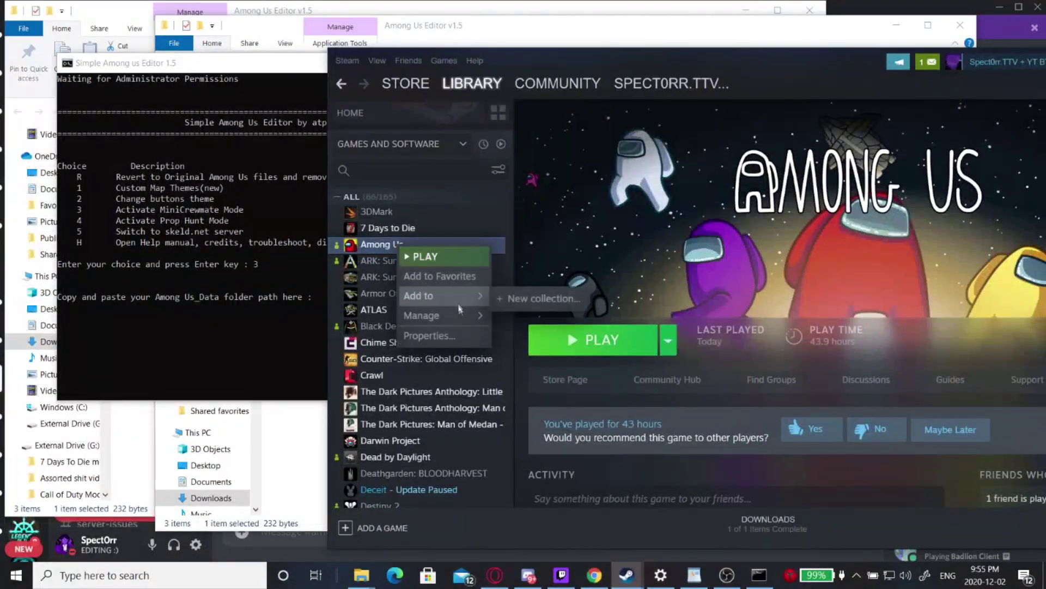
{"action": "mouse_move", "coordinate": [458, 320]}
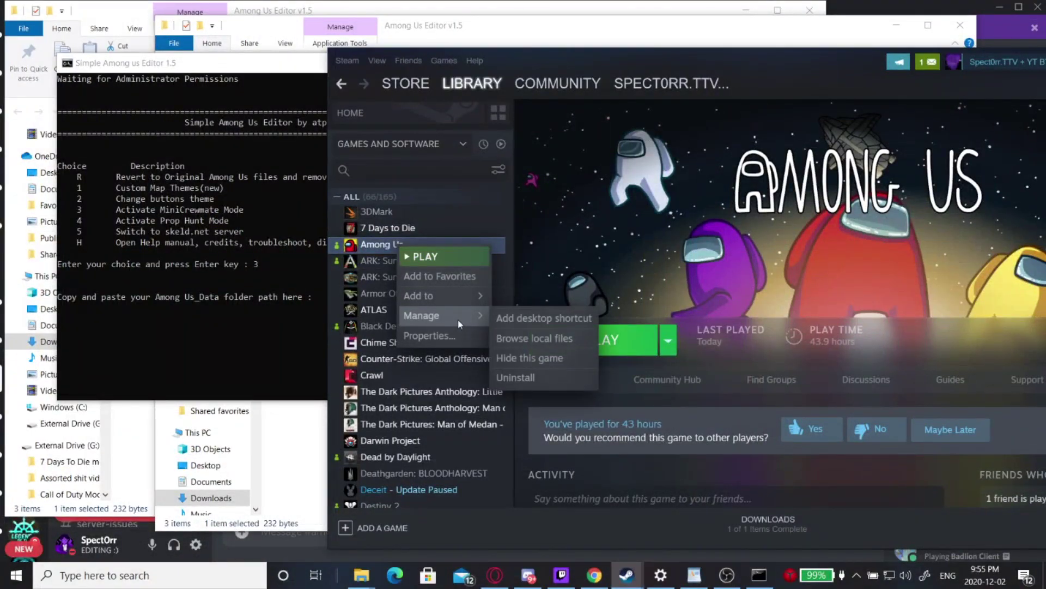
{"action": "left_click", "coordinate": [527, 342]}
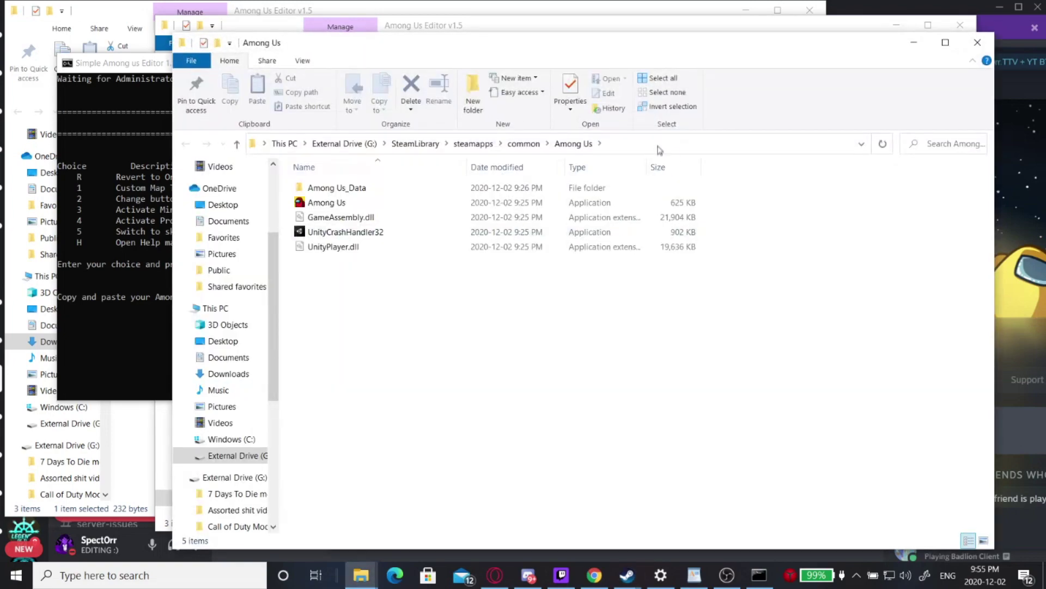
Copy the folder path G:\SteamLibrary\steamapps\common\Among Us into the editor's path prompt and submit it to apply MiniCrewmate Mode
{"action": "left_click", "coordinate": [660, 143]}
{"action": "key", "text": "ctrl+c"}
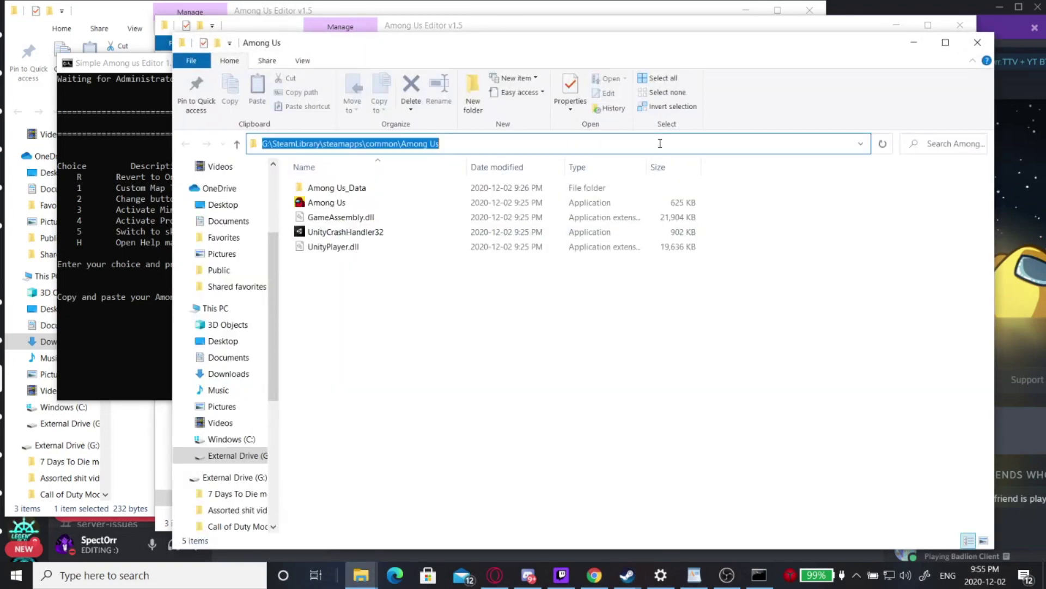
{"action": "left_click", "coordinate": [133, 352]}
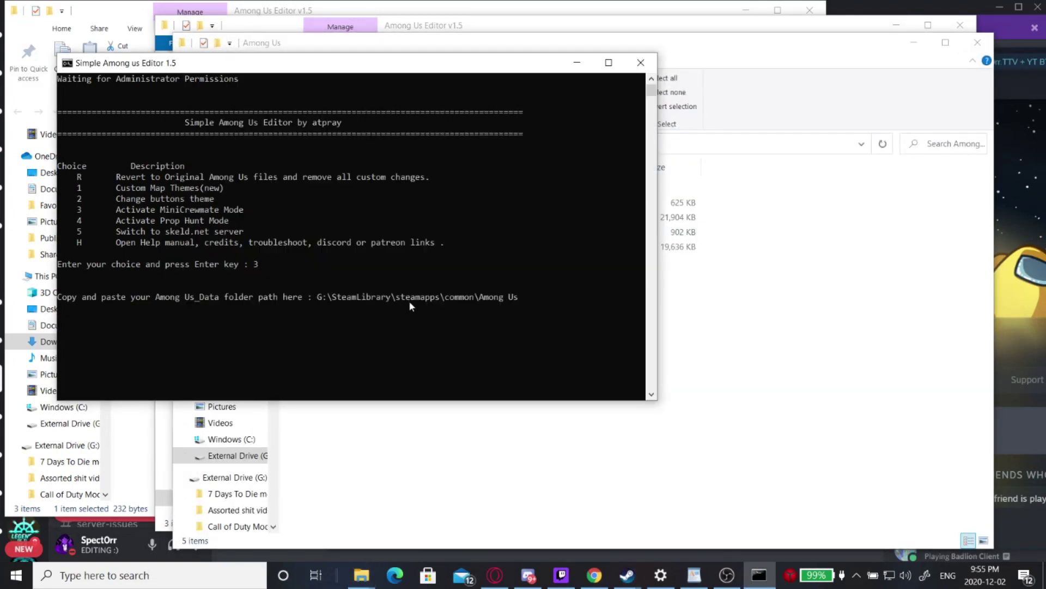
{"action": "key", "text": "Return"}
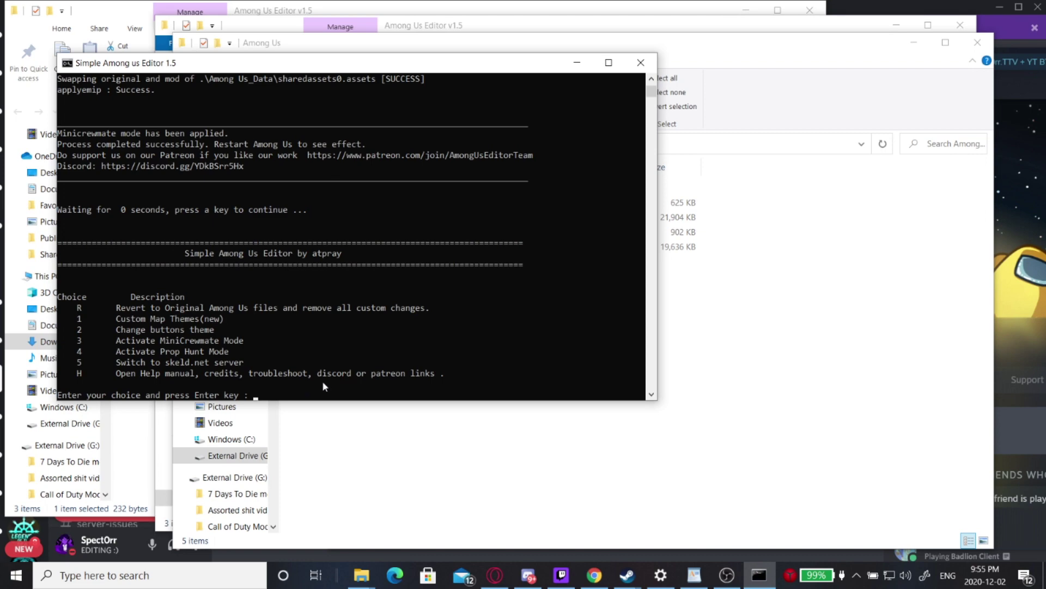
Choose Custom Map Themes (option 1) in the editor and apply the Lava Floor Theme (option 9)
{"action": "type", "text": "1"}
{"action": "key", "text": "Return"}
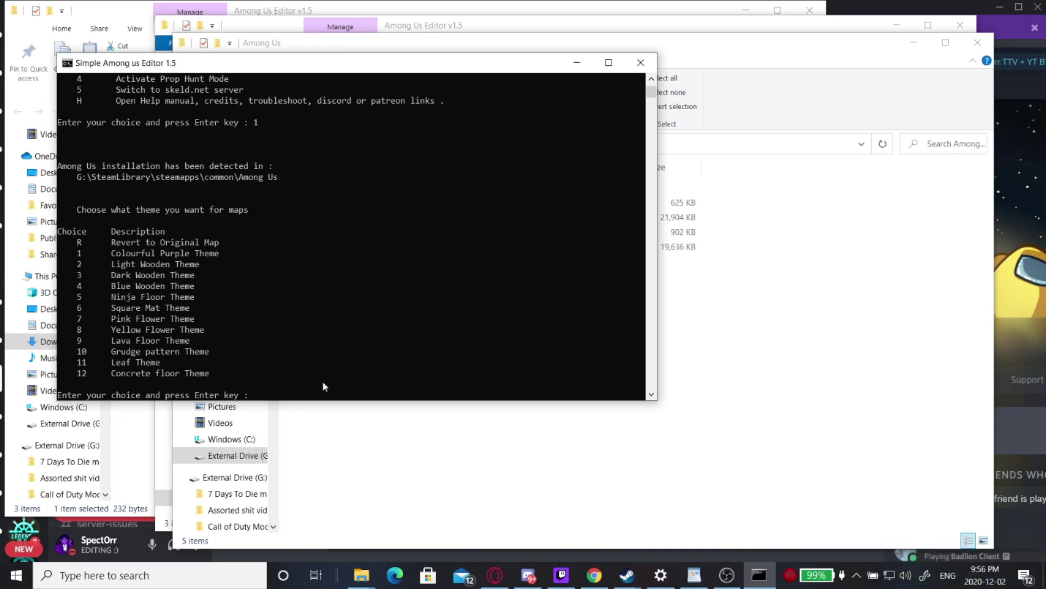
{"action": "type", "text": "9"}
{"action": "key", "text": "Return"}
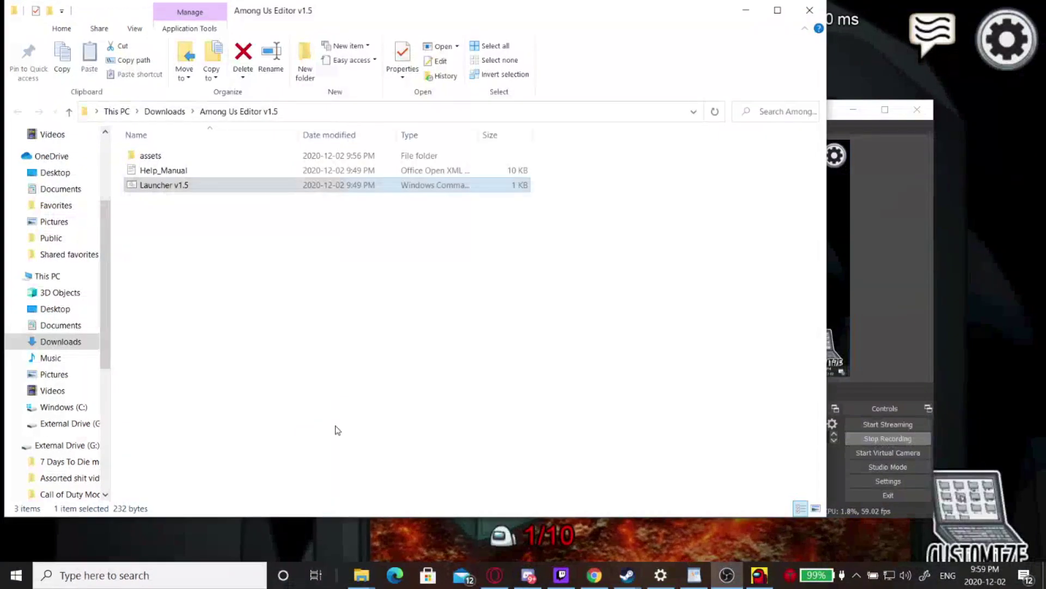
Run Launcher v1.5, choose option R to revert to the original Among Us files, and paste the game folder path at the prompt
{"action": "left_click", "coordinate": [335, 424]}
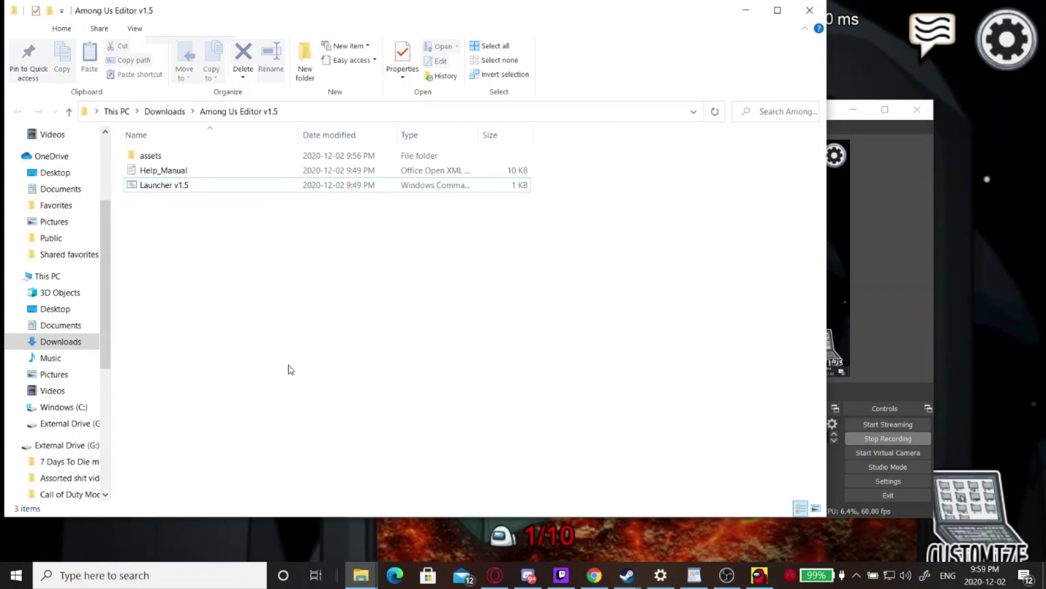
{"action": "double_click", "coordinate": [182, 186]}
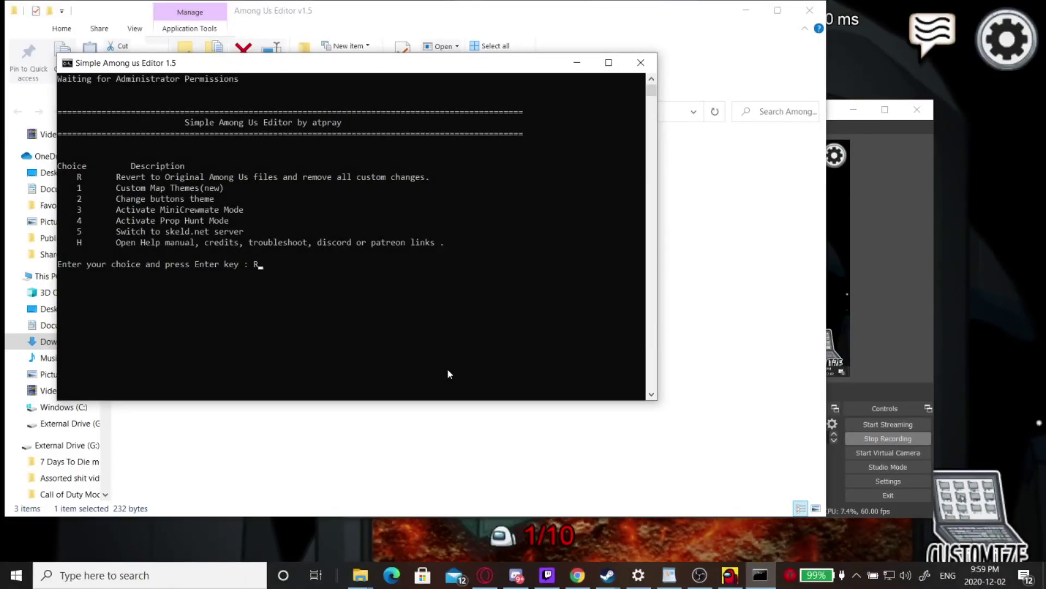
{"action": "key", "text": "Return"}
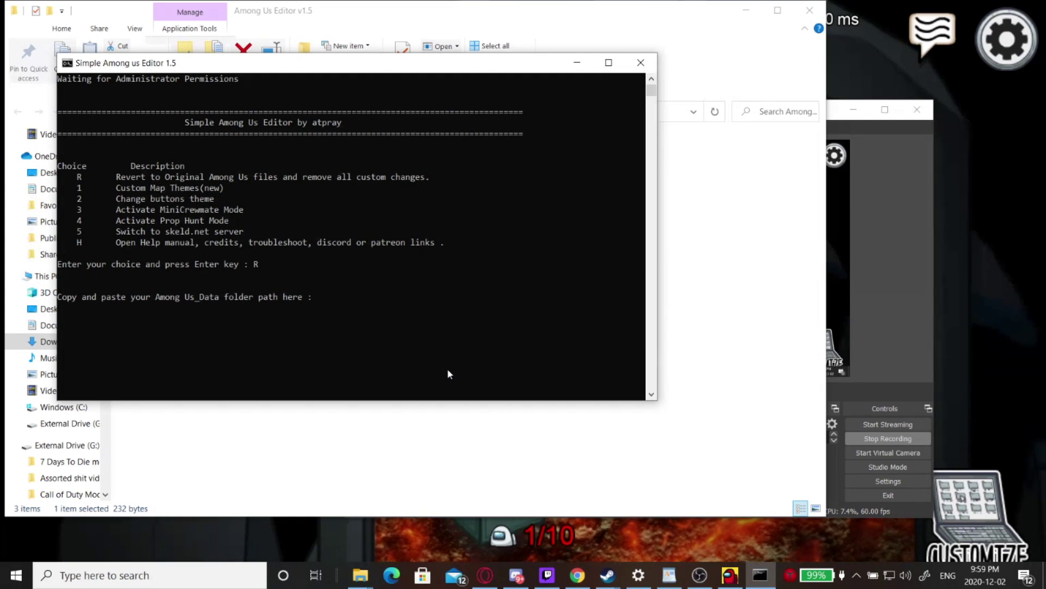
{"action": "key", "text": "ctrl+v"}
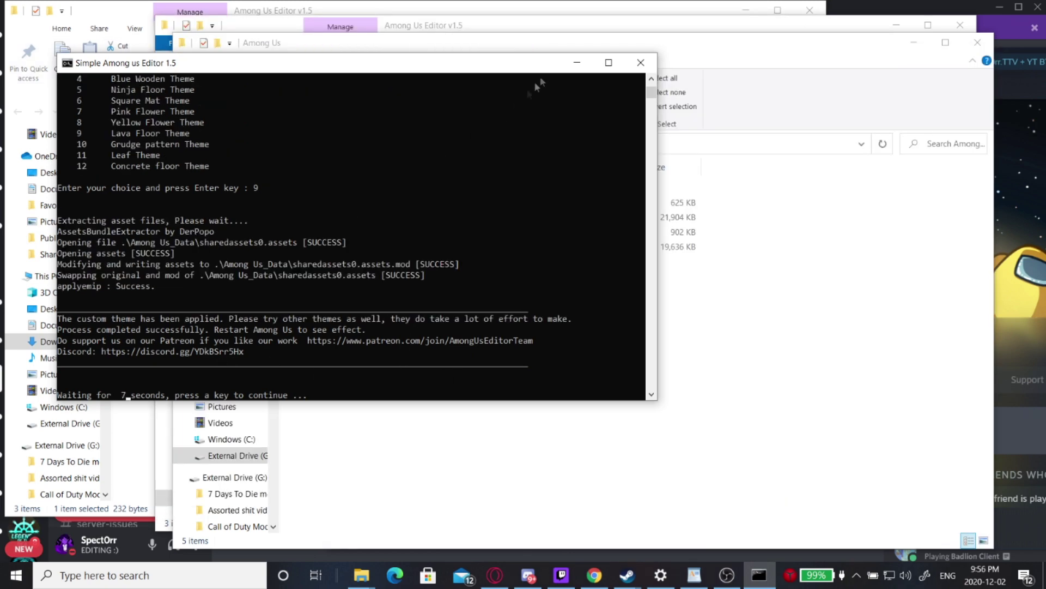
Close the editor, switch to Steam and launch Among Us from the library
{"action": "left_click", "coordinate": [641, 62]}
{"action": "left_click", "coordinate": [1006, 145]}
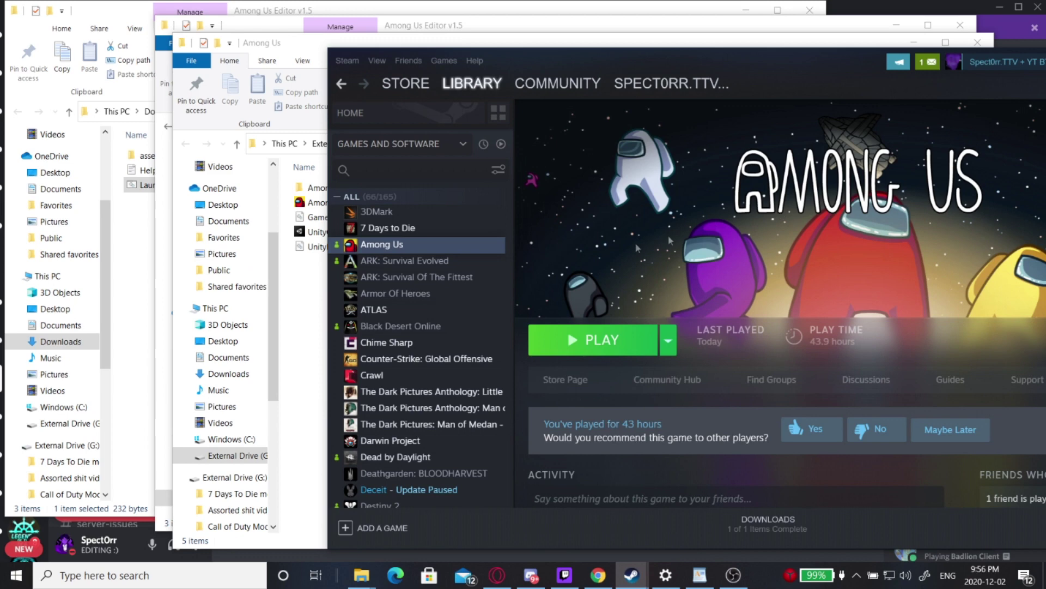
{"action": "left_click", "coordinate": [631, 352]}
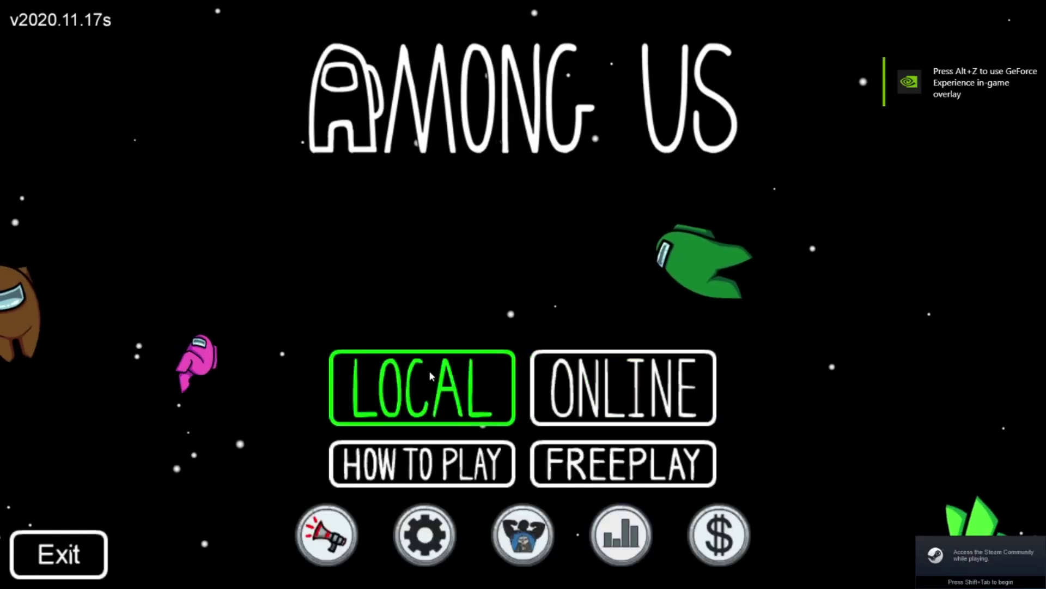
Host a local Among Us game to enter its lobby
{"action": "left_click", "coordinate": [430, 374]}
{"action": "left_click", "coordinate": [547, 213]}
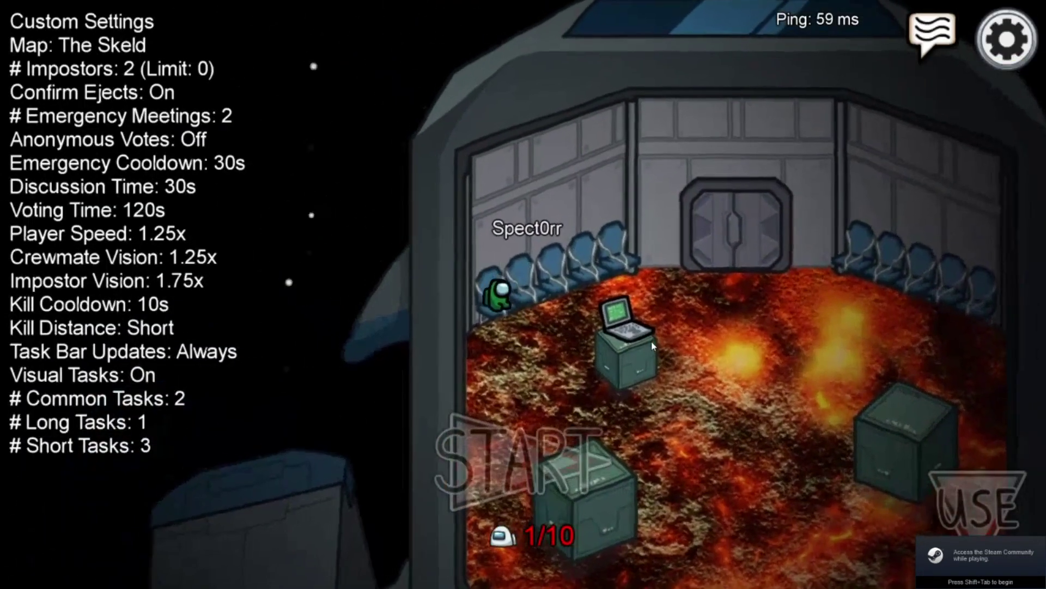
Walk the crewmate around the lobby to examine the lava floor theme and the mini crewmate size
{"action": "mouse_move", "coordinate": [652, 341]}
{"action": "left_mouse_down"}
{"action": "mouse_move", "coordinate": [567, 376]}
{"action": "mouse_move", "coordinate": [502, 359]}
{"action": "mouse_move", "coordinate": [531, 344]}
{"action": "left_mouse_up"}
{"action": "key", "text": "d"}
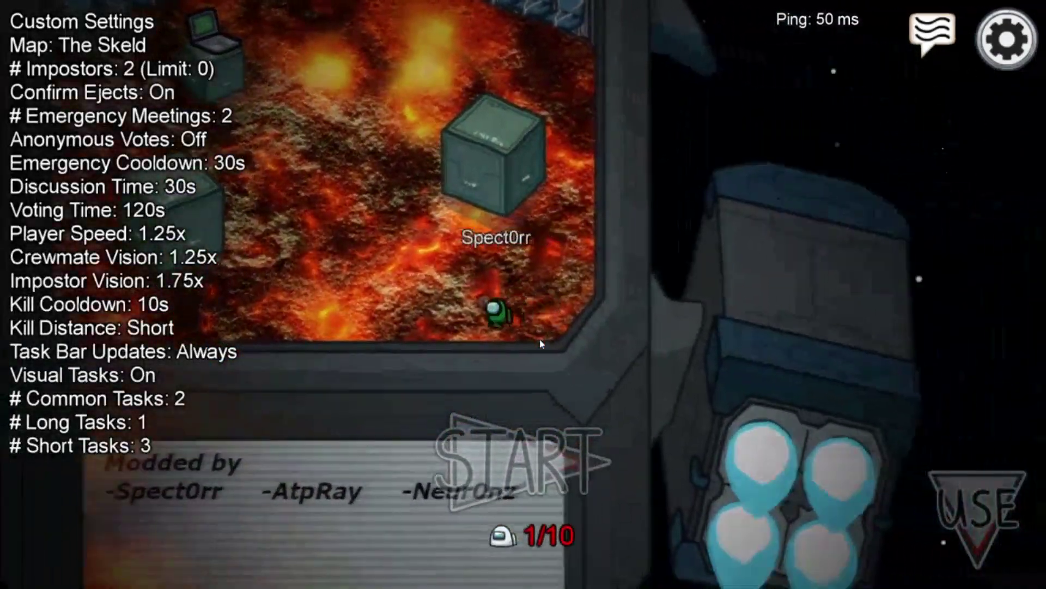
{"action": "key", "text": "a"}
{"action": "key", "text": "w"}
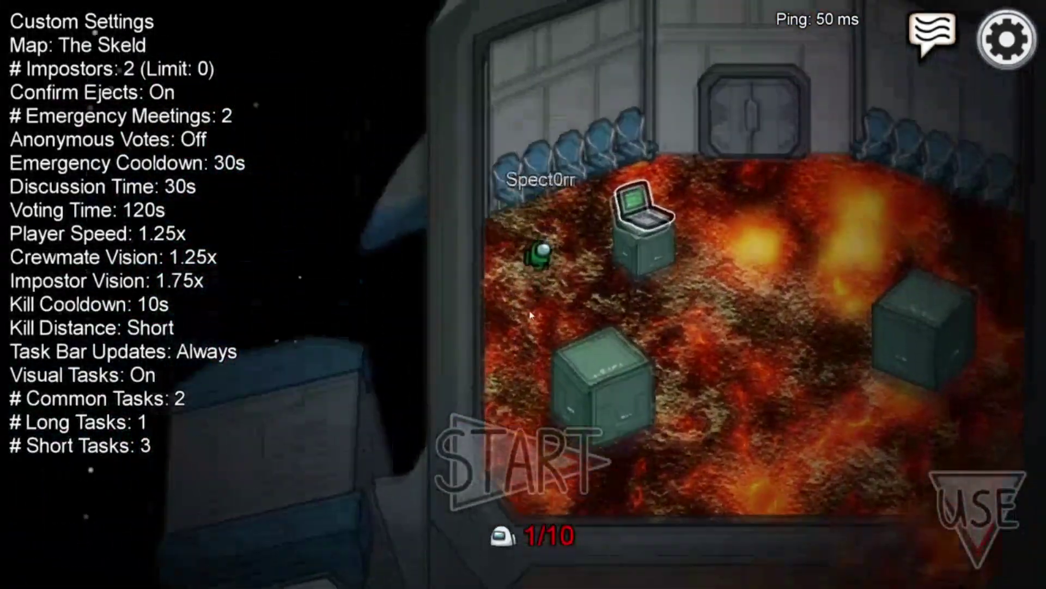
{"action": "key", "text": "d"}
{"action": "mouse_move", "coordinate": [579, 300]}
{"action": "left_mouse_down"}
{"action": "mouse_move", "coordinate": [580, 333]}
{"action": "mouse_move", "coordinate": [547, 354]}
{"action": "mouse_move", "coordinate": [509, 331]}
{"action": "left_mouse_up"}
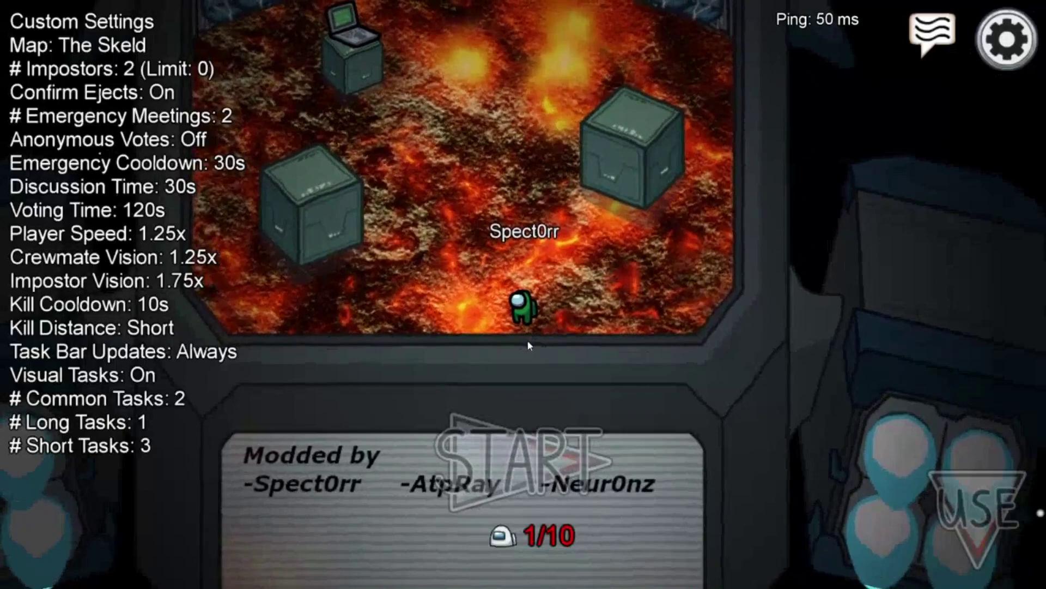
{"action": "key", "text": "a"}
{"action": "key", "text": "d"}
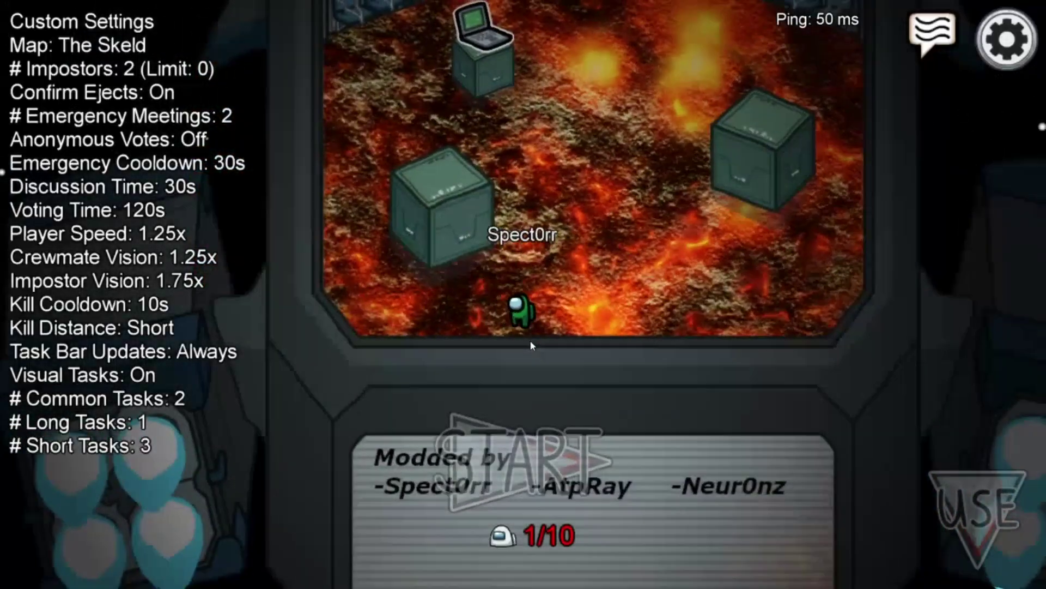
{"action": "key", "text": "w"}
{"action": "key", "text": "a"}
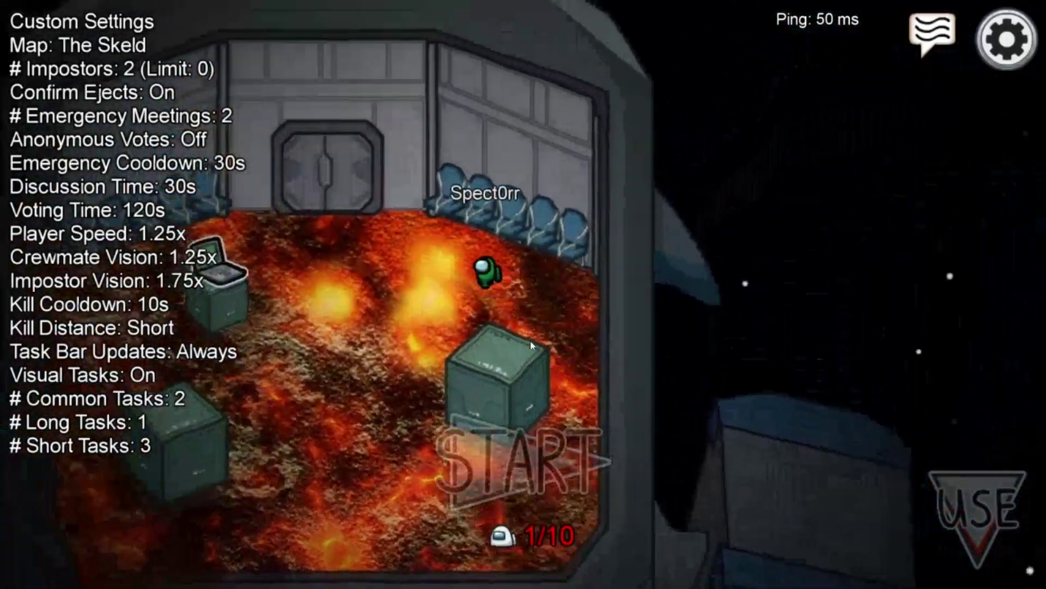
{"action": "key", "text": "s"}
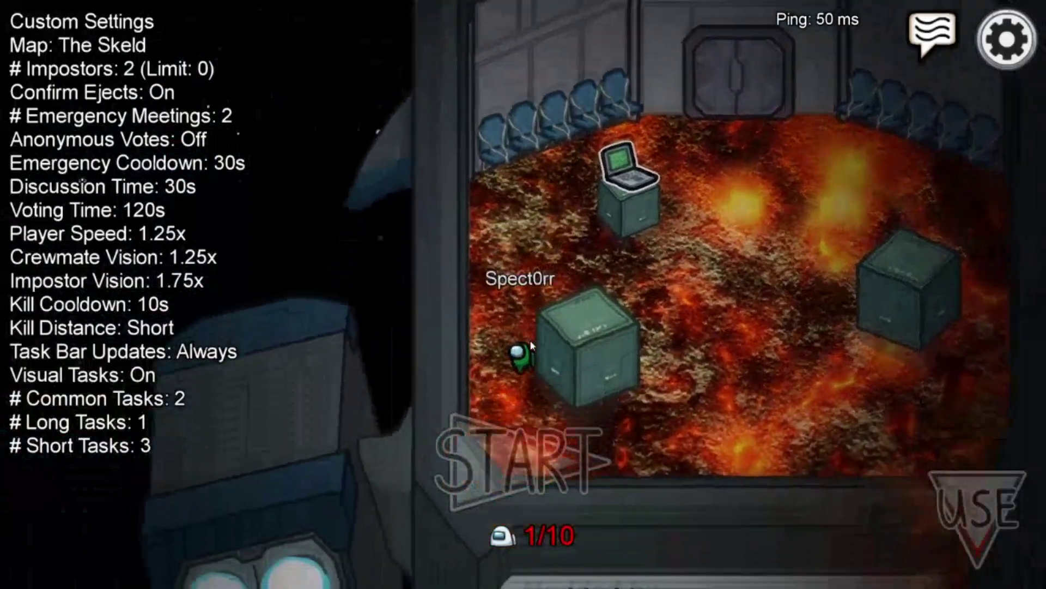
{"action": "key", "text": "d"}
{"action": "key", "text": "d"}
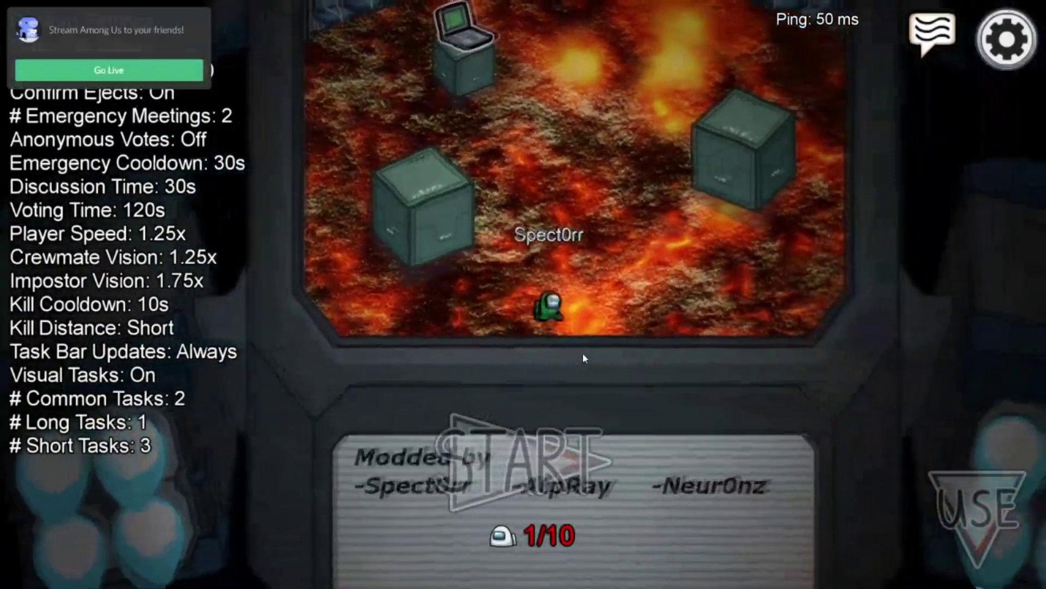
{"action": "key", "text": "w"}
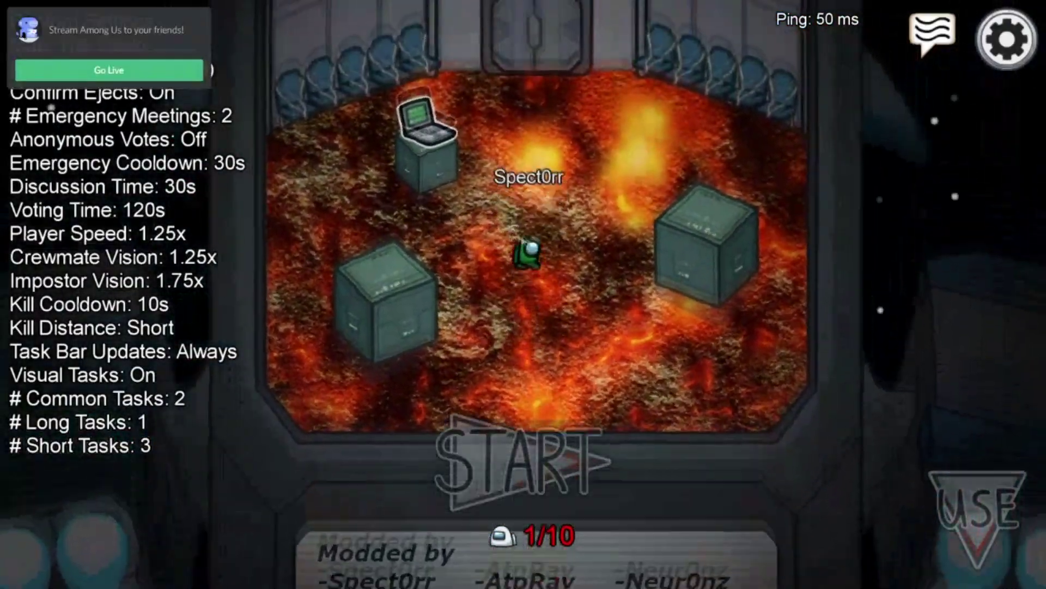
{"action": "key", "text": "d"}
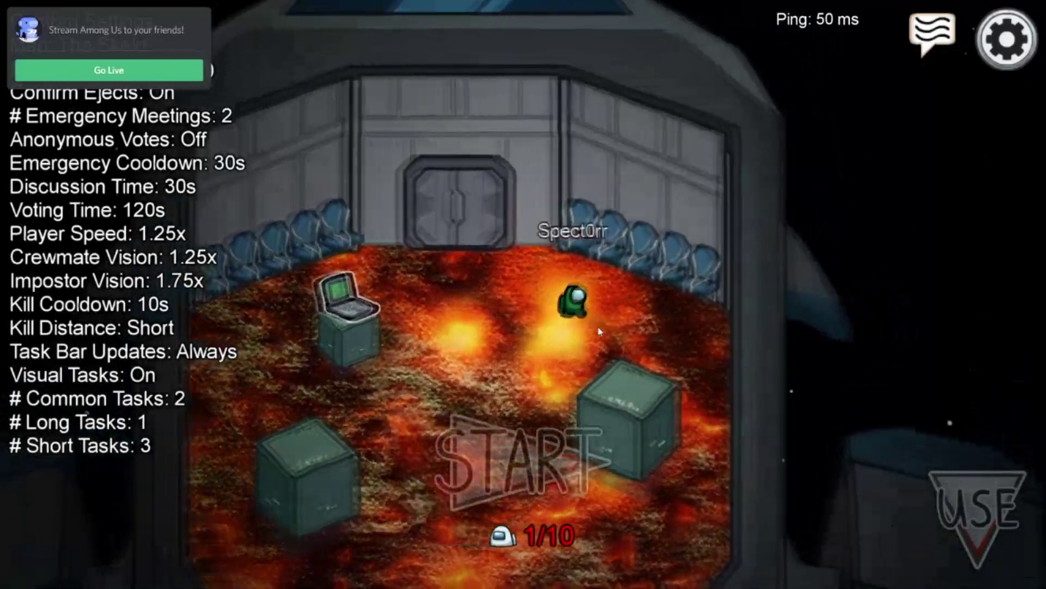
{"action": "key", "text": "s"}
{"action": "key", "text": "s"}
{"action": "key", "text": "a"}
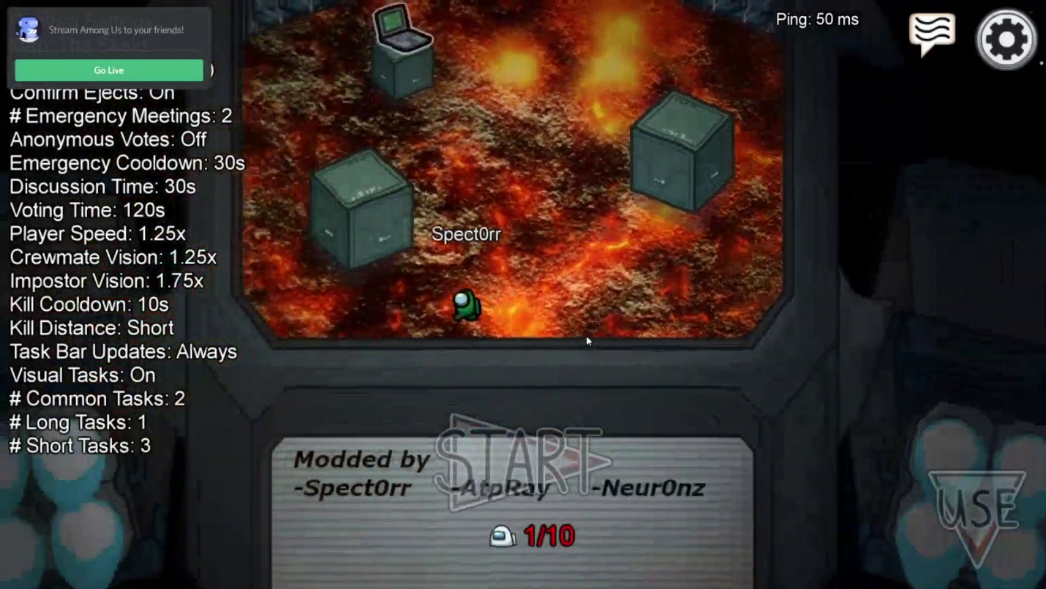
{"action": "key", "text": "d"}
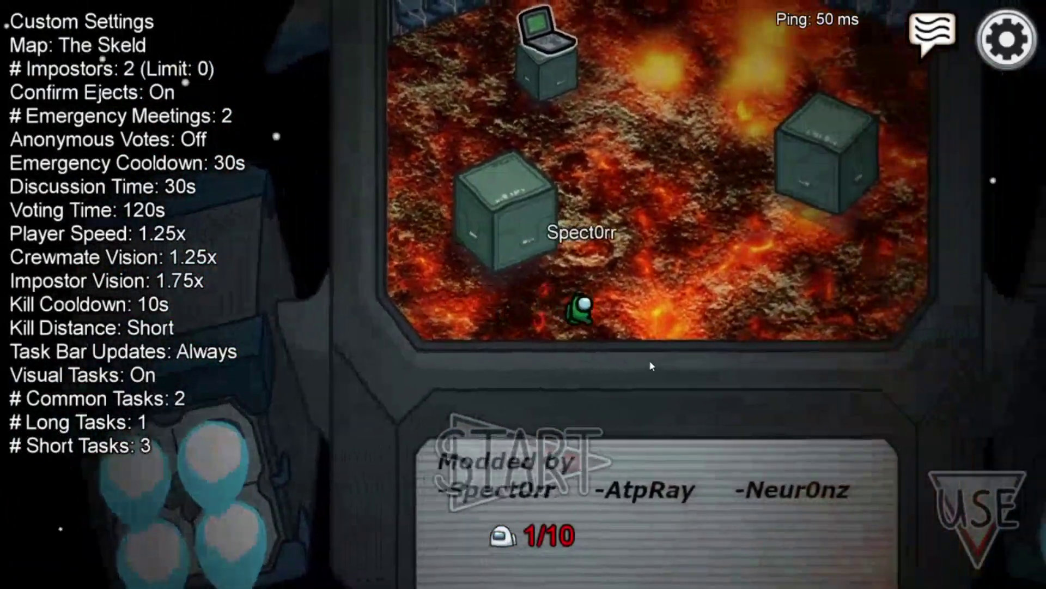
{"action": "key", "text": "a"}
{"action": "key", "text": "d"}
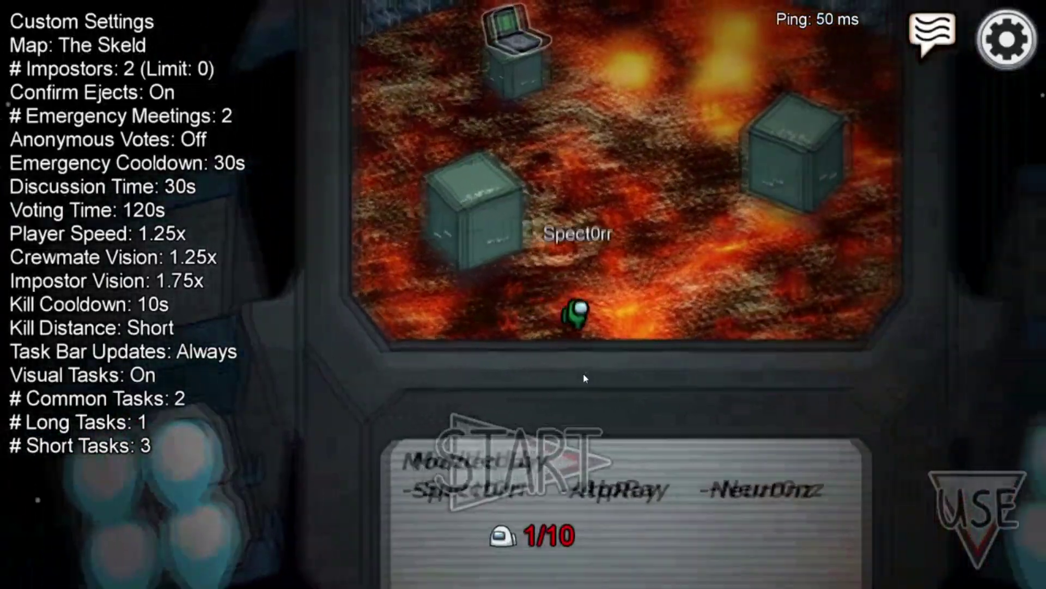
{"action": "key", "text": "a"}
{"action": "key", "text": "w"}
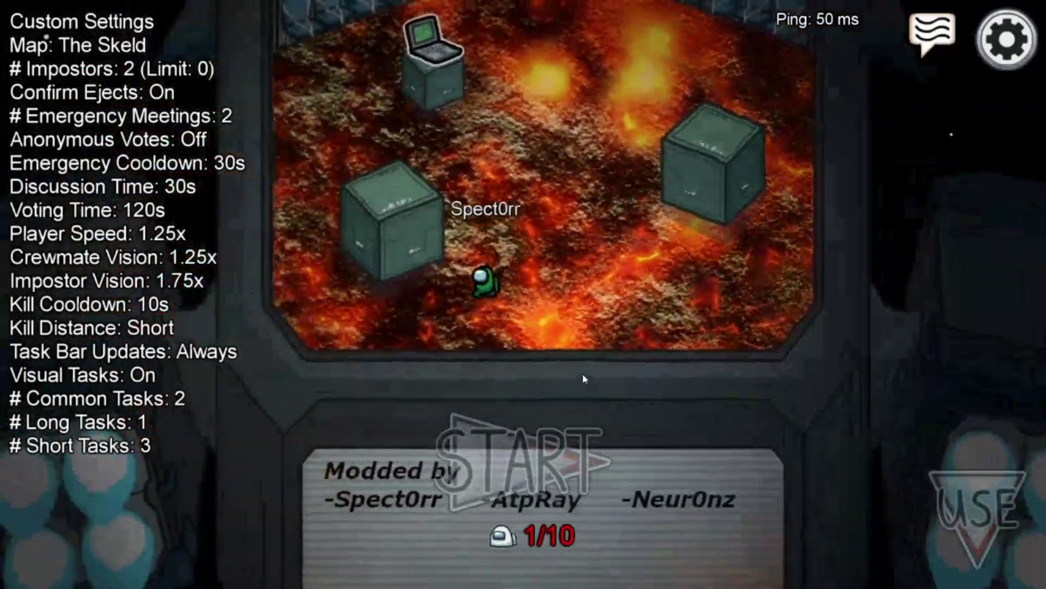
{"action": "key", "text": "s"}
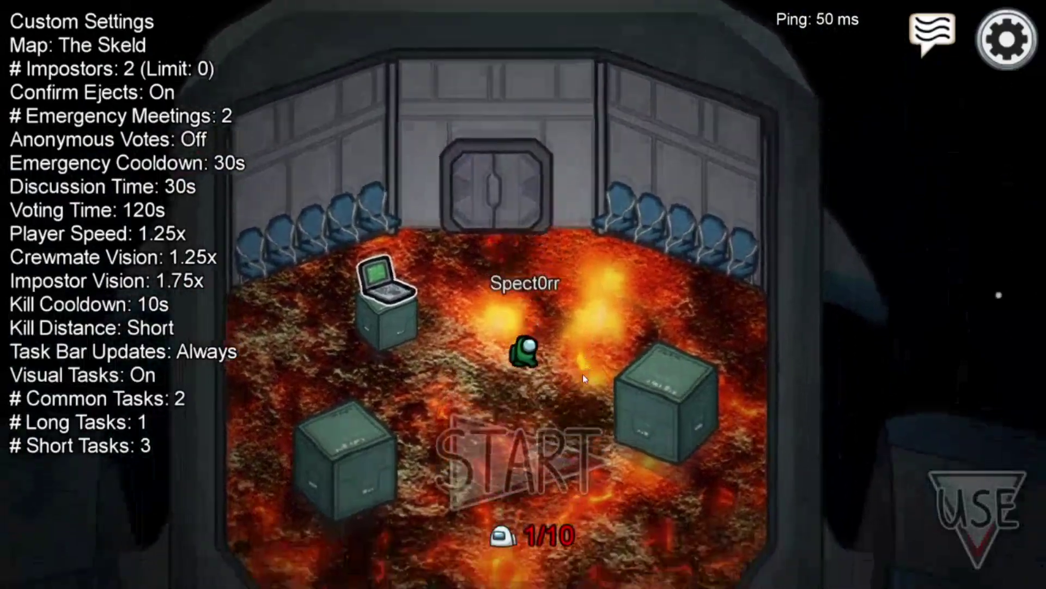
{"action": "key", "text": "a"}
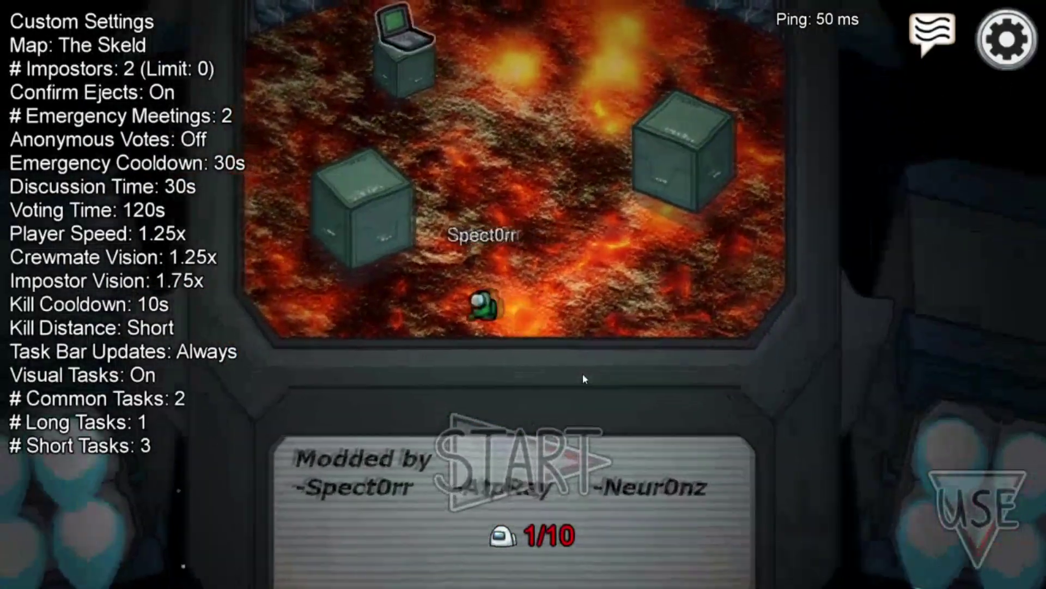
{"action": "key", "text": "w"}
{"action": "key", "text": "w"}
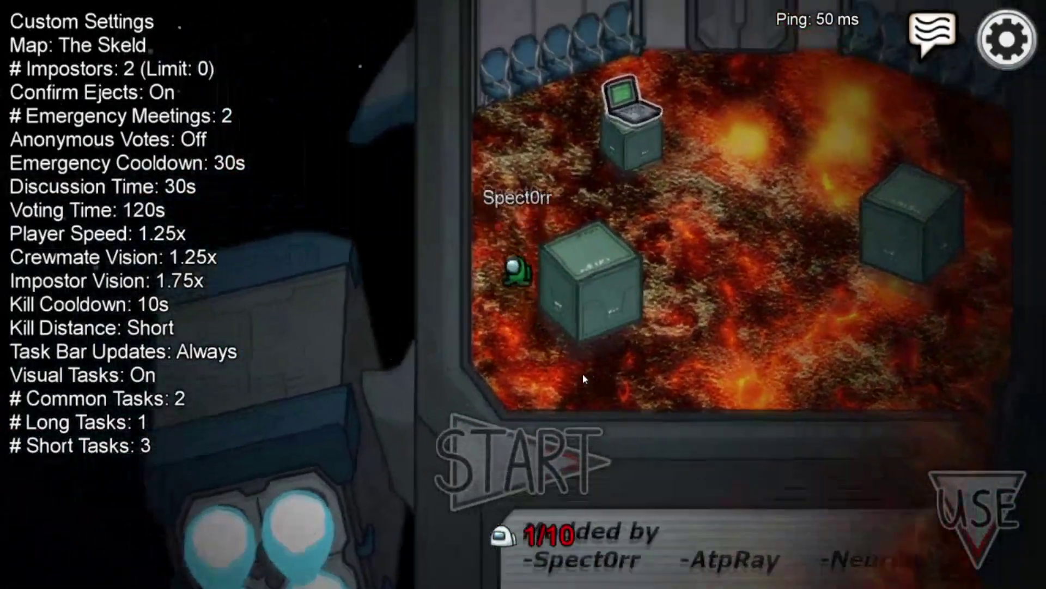
{"action": "key", "text": "d"}
{"action": "key", "text": "d"}
{"action": "key", "text": "s"}
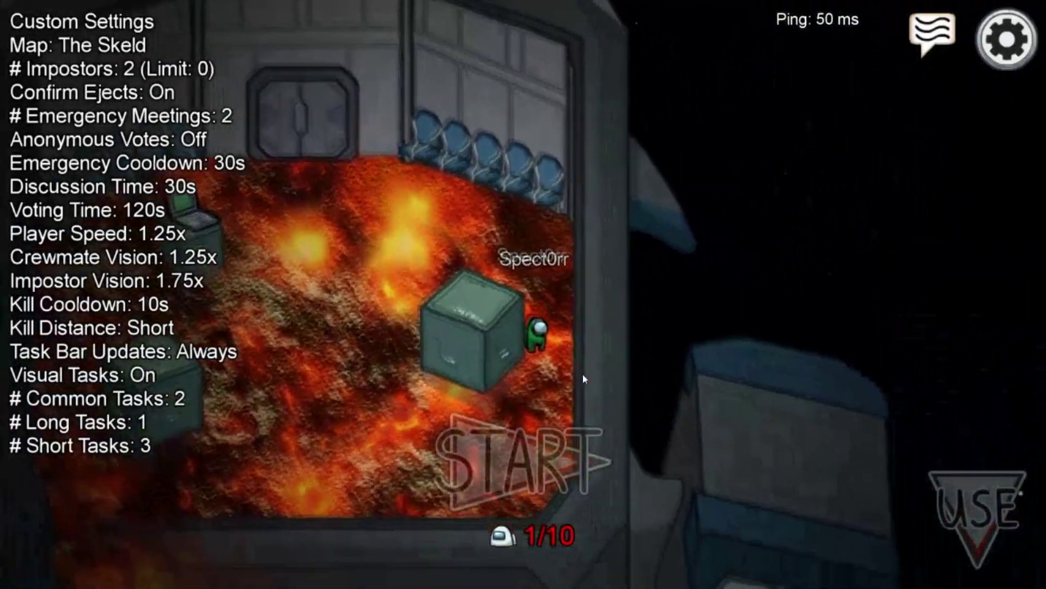
{"action": "key", "text": "a"}
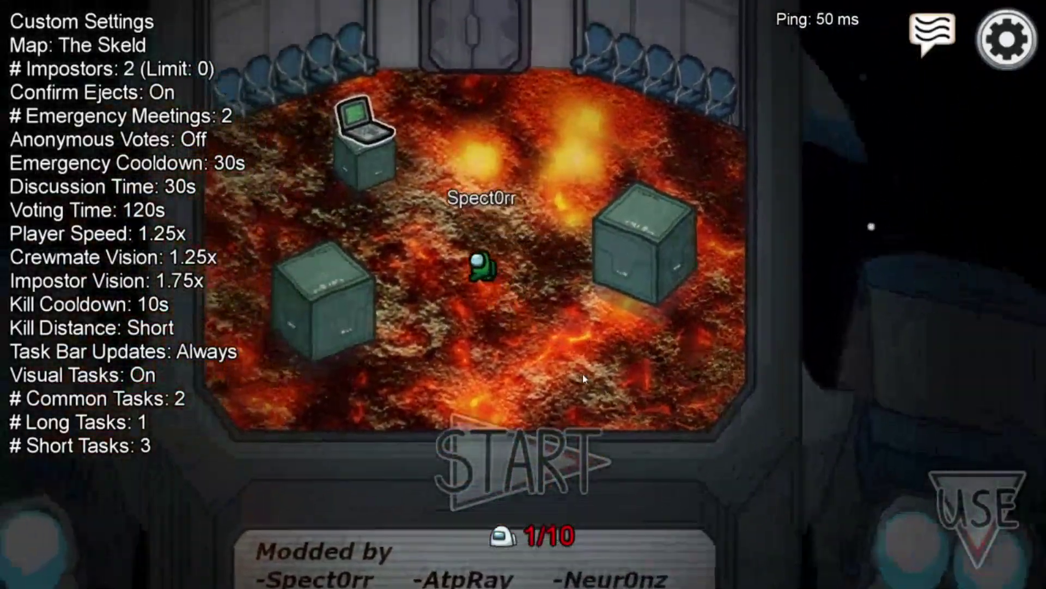
{"action": "key", "text": "s"}
{"action": "key", "text": "d"}
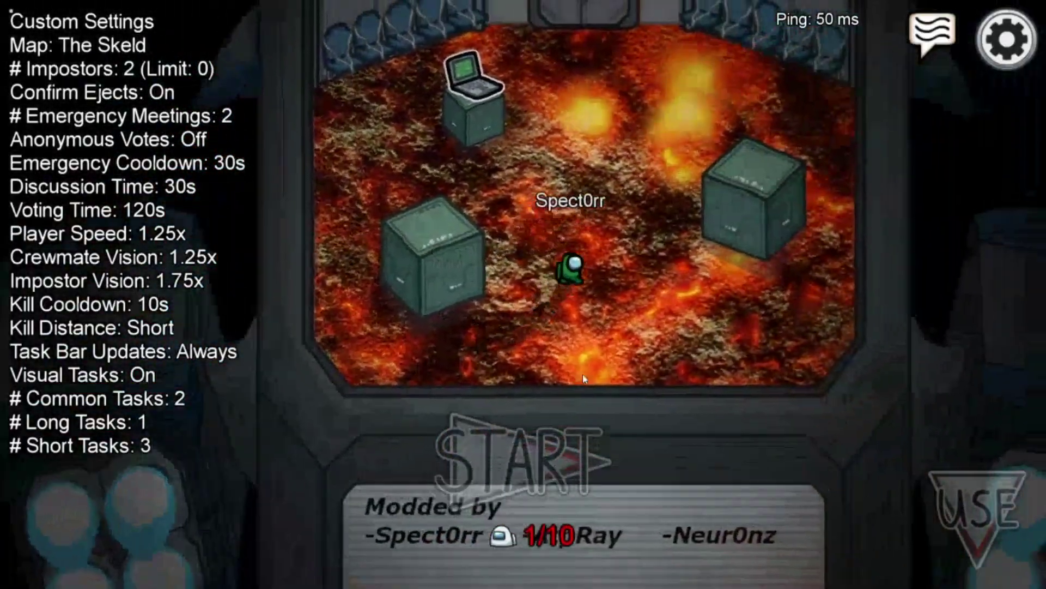
{"action": "key", "text": "w"}
{"action": "key", "text": "s"}
{"action": "key", "text": "a"}
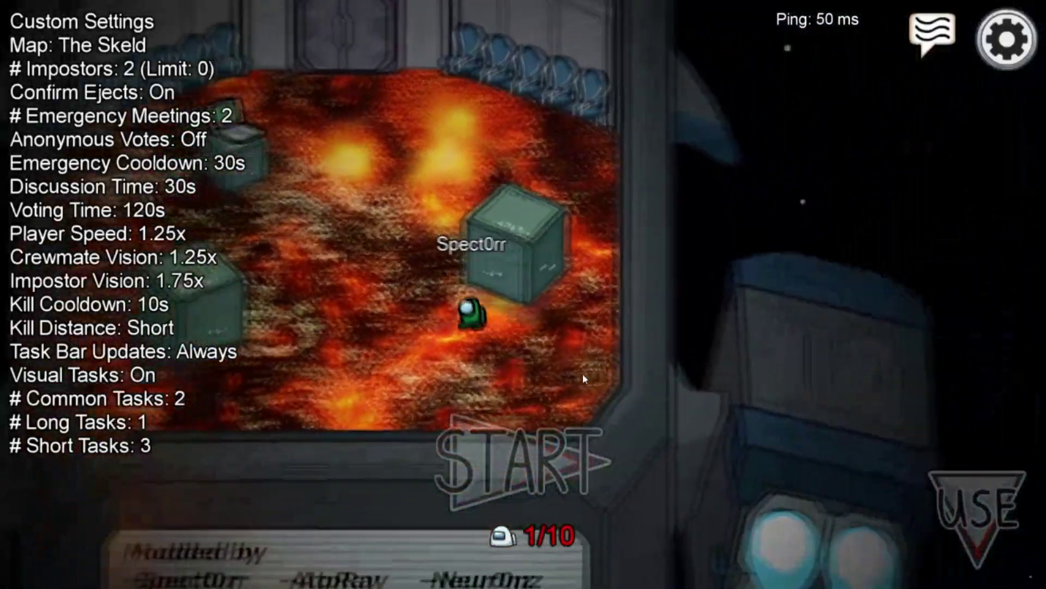
{"action": "key", "text": "w"}
{"action": "key", "text": "a"}
{"action": "key", "text": "d"}
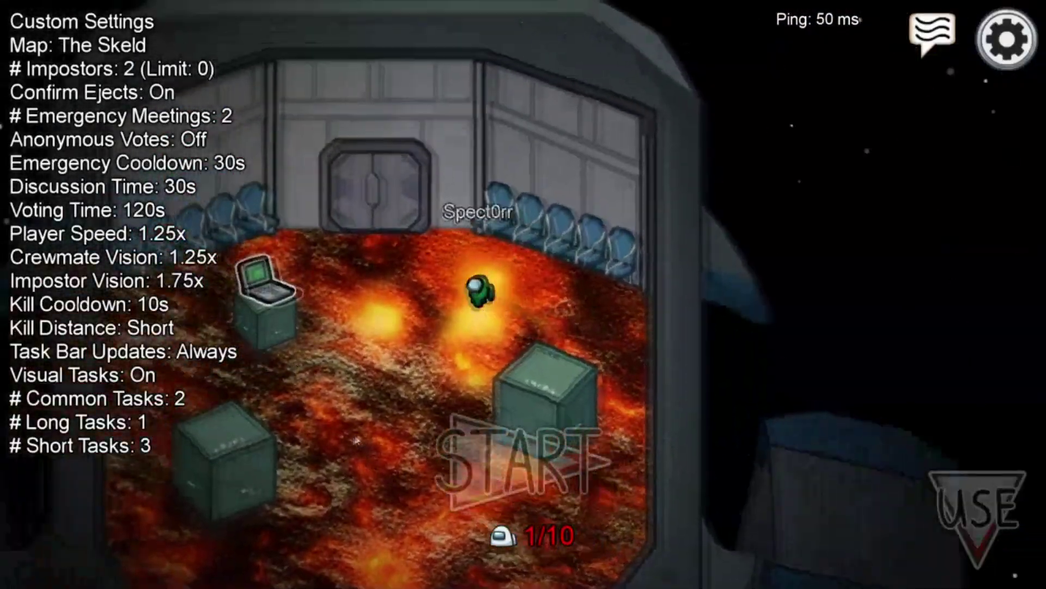
{"action": "key", "text": "a"}
{"action": "key", "text": "w"}
{"action": "key", "text": "s"}
{"action": "key", "text": "d"}
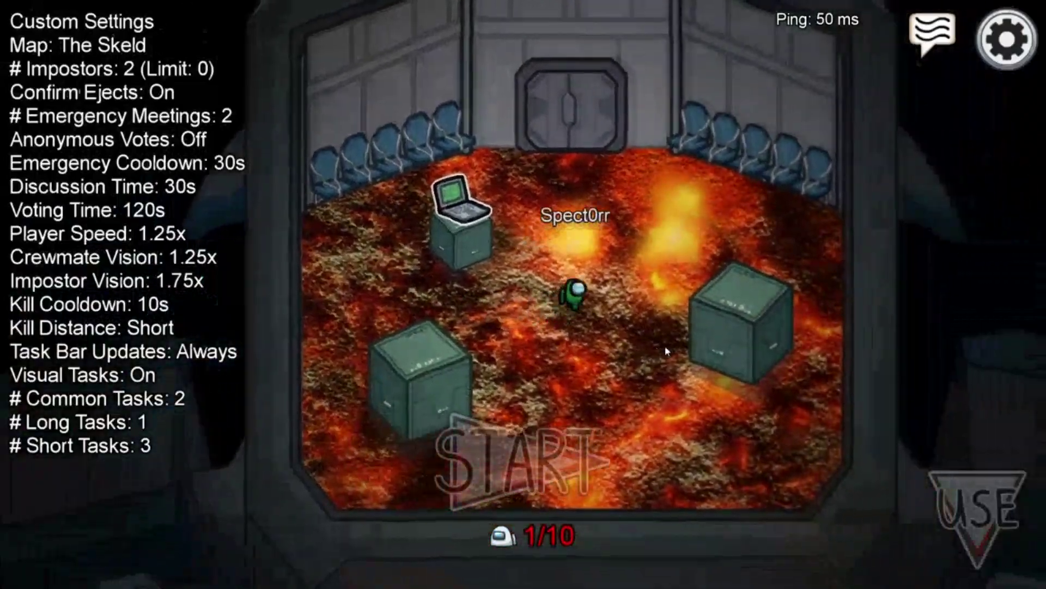
{"action": "key", "text": "w"}
{"action": "key", "text": "s"}
{"action": "key", "text": "a"}
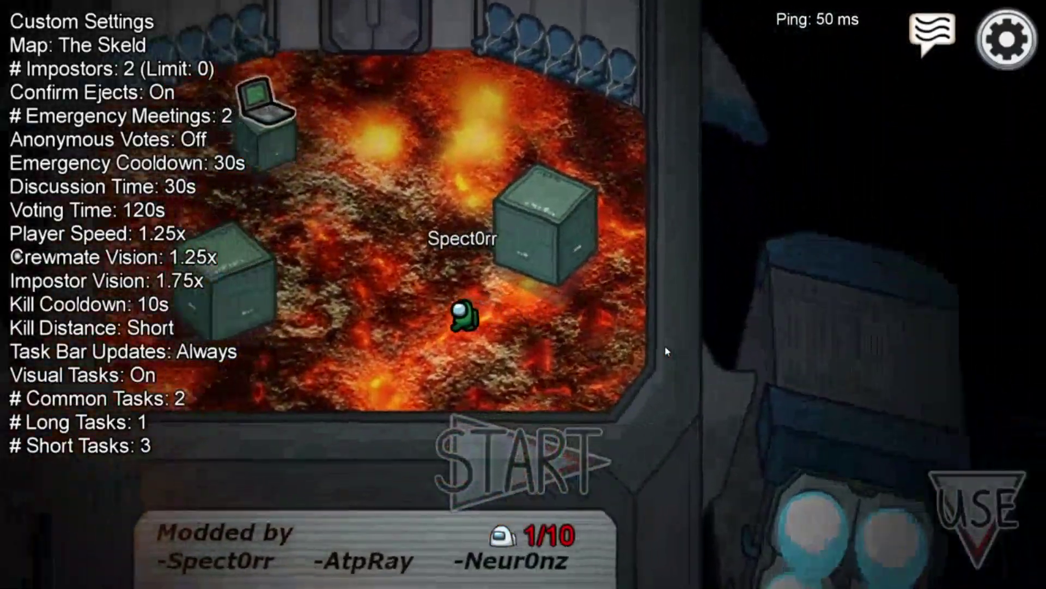
{"action": "key", "text": "a"}
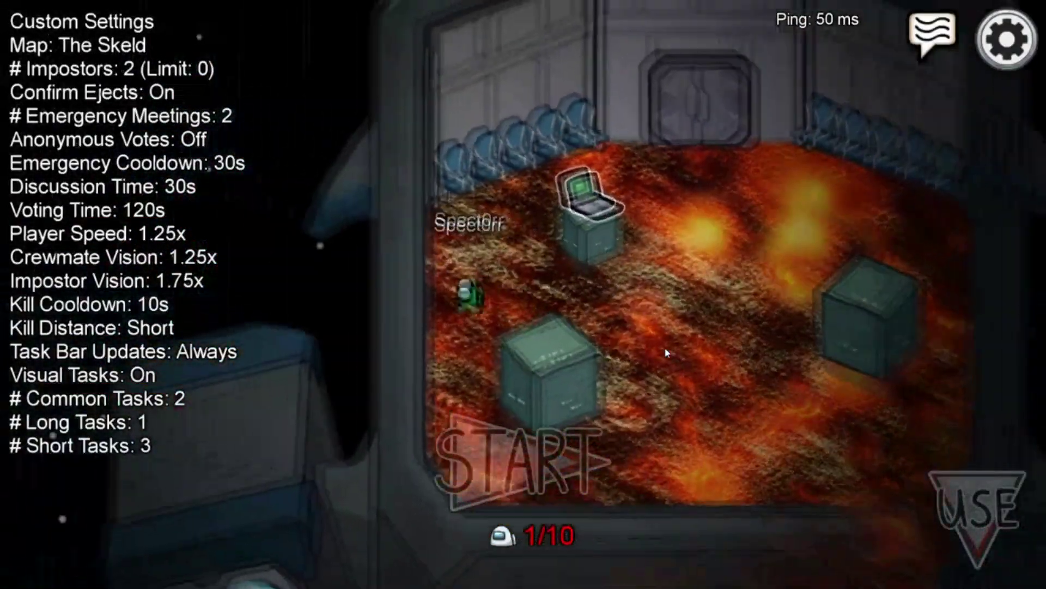
{"action": "key", "text": "s"}
{"action": "key", "text": "d"}
{"action": "key", "text": "d"}
{"action": "key", "text": "w"}
{"action": "key", "text": "a"}
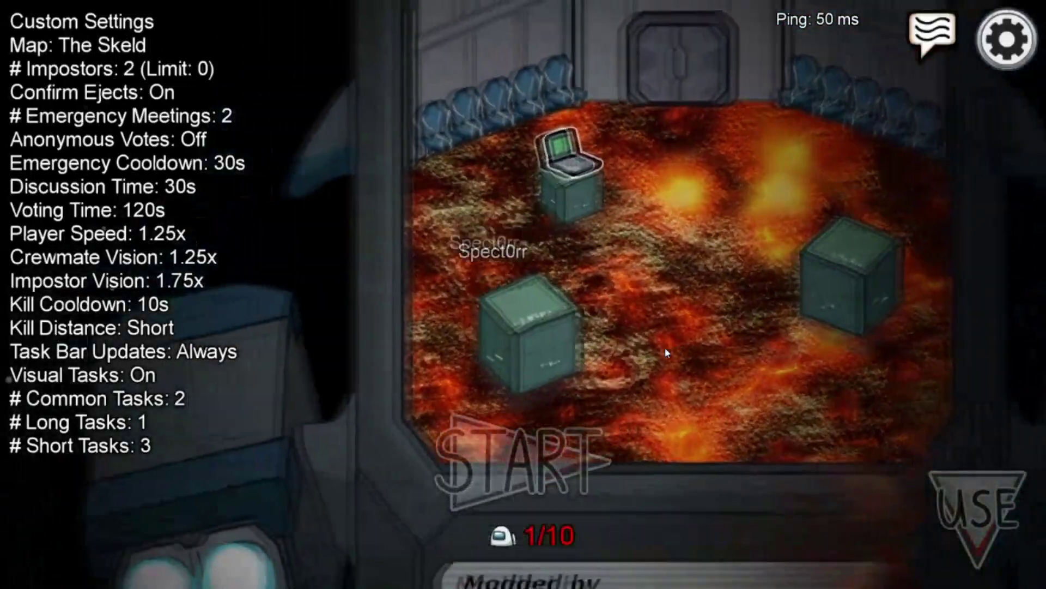
{"action": "key", "text": "w"}
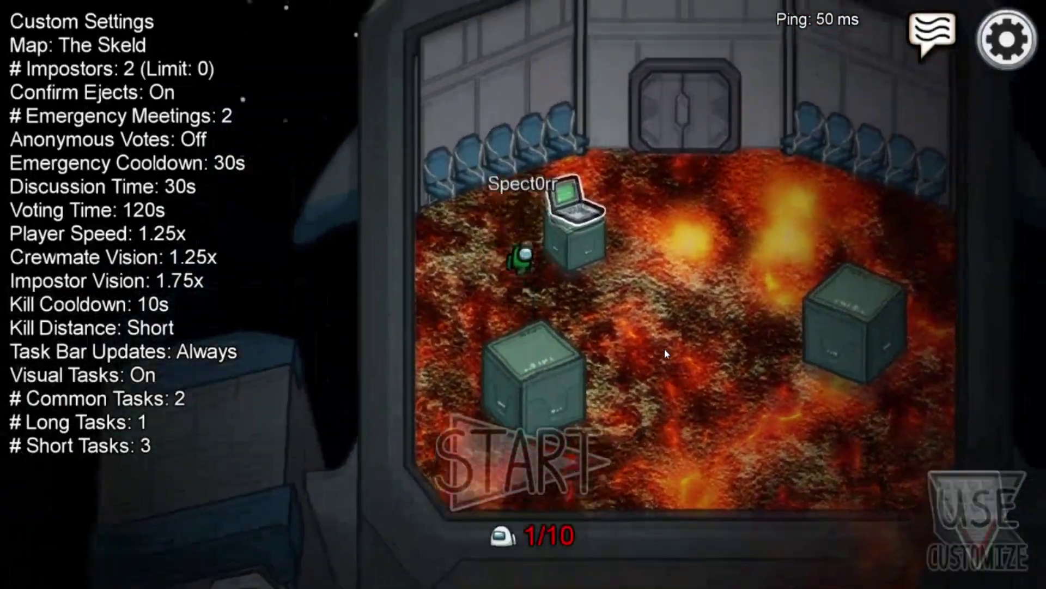
{"action": "key", "text": "d"}
{"action": "key", "text": "d"}
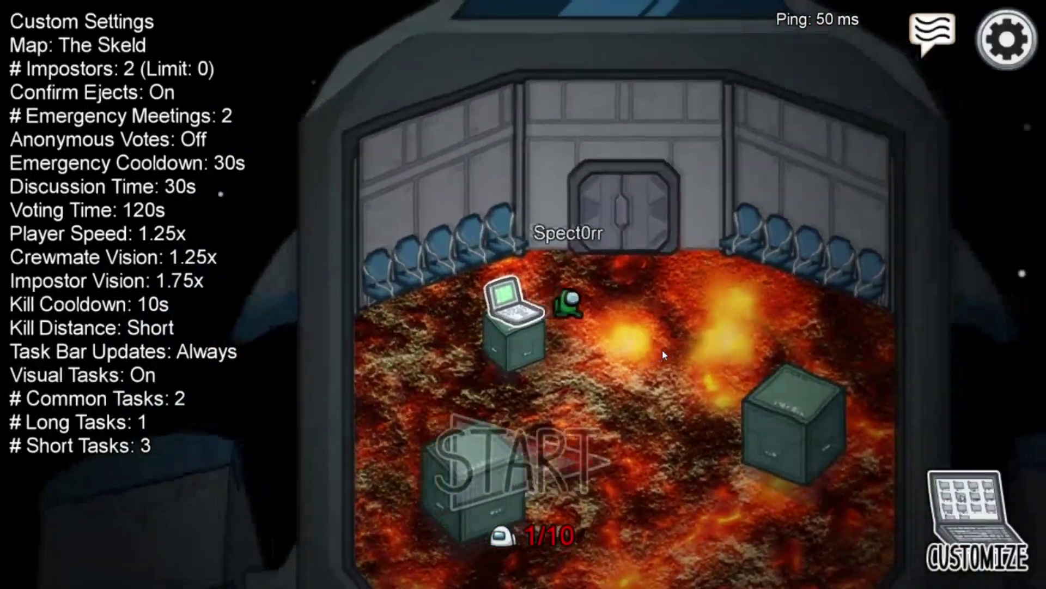
{"action": "key", "text": "s"}
{"action": "key", "text": "s"}
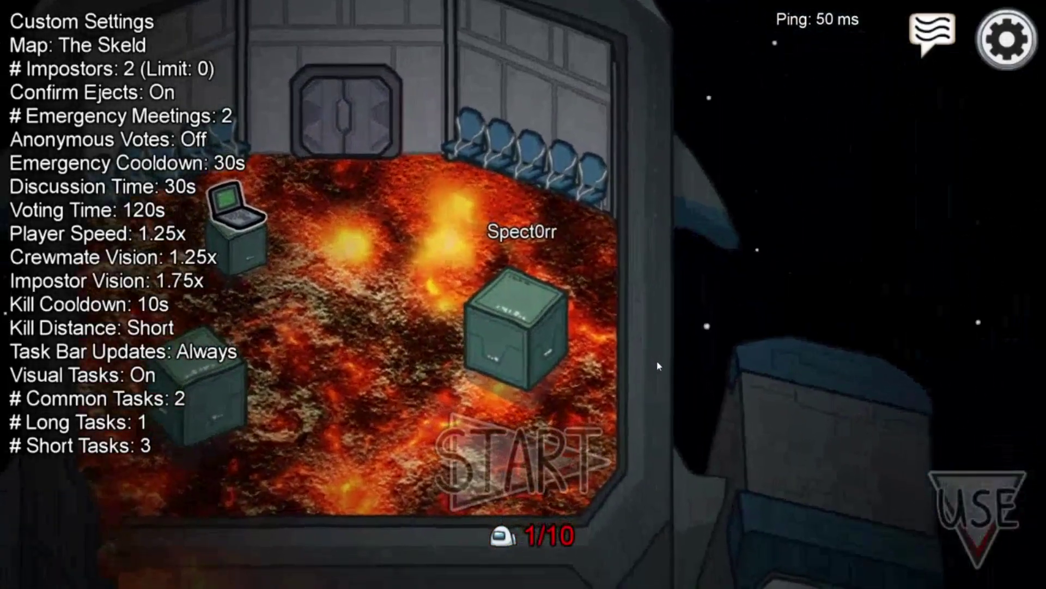
{"action": "key", "text": "a"}
{"action": "key", "text": "w"}
{"action": "key", "text": "s"}
{"action": "key", "text": "a"}
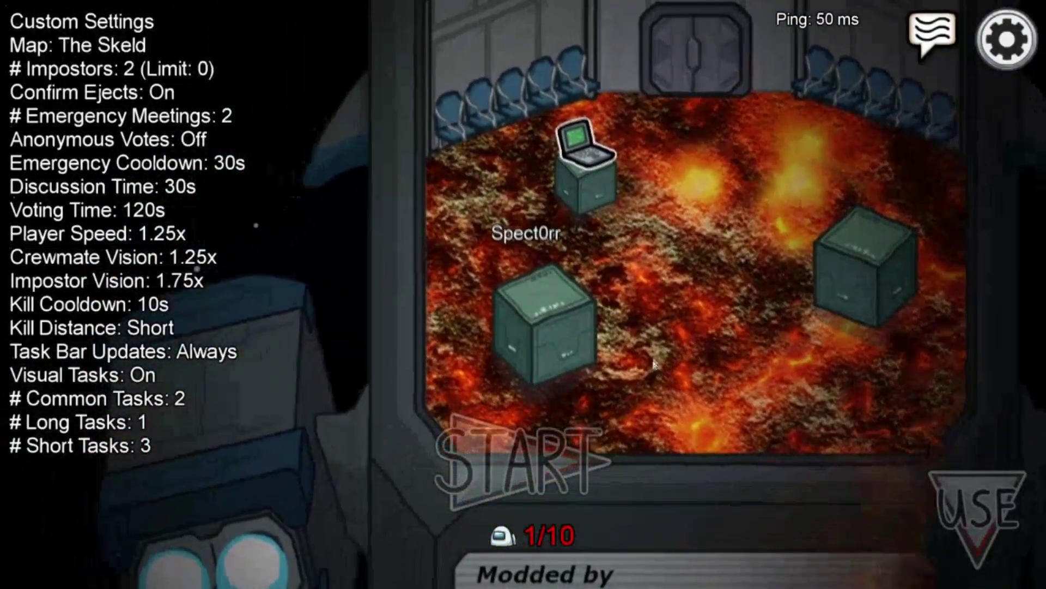
{"action": "key", "text": "w"}
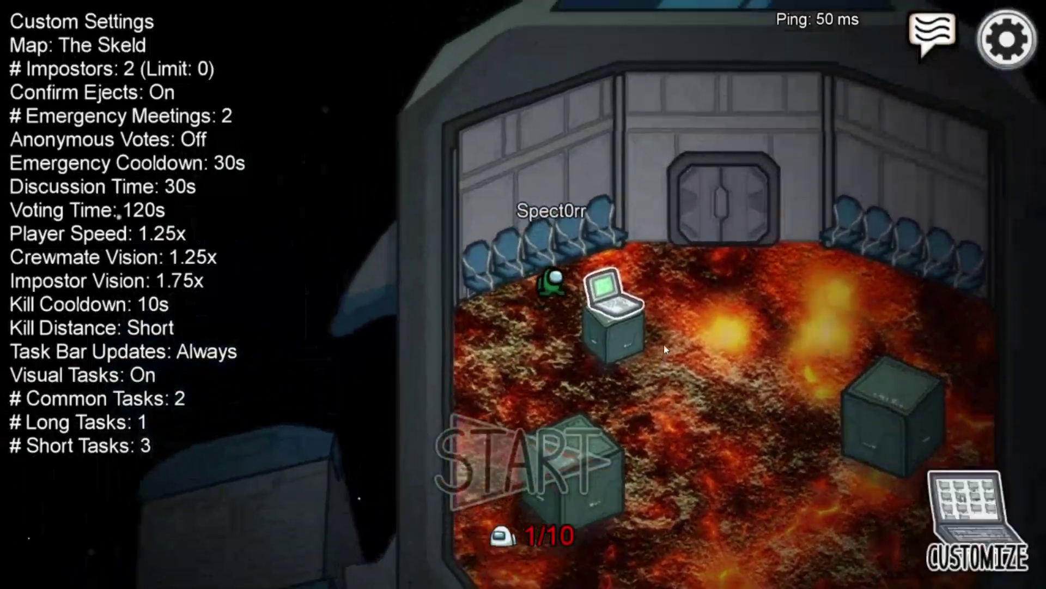
{"action": "key", "text": "d"}
{"action": "key", "text": "d"}
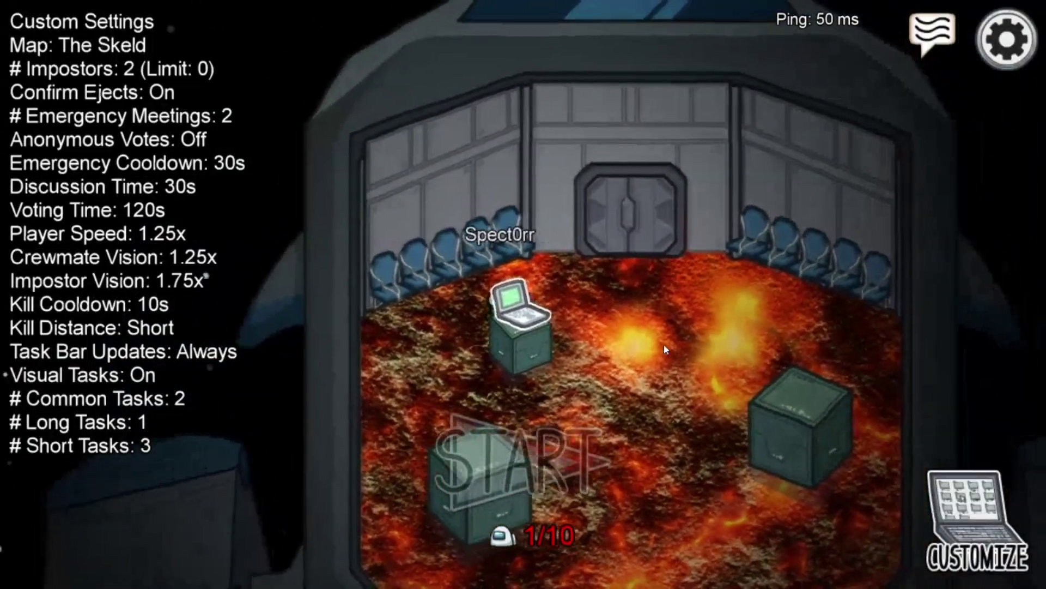